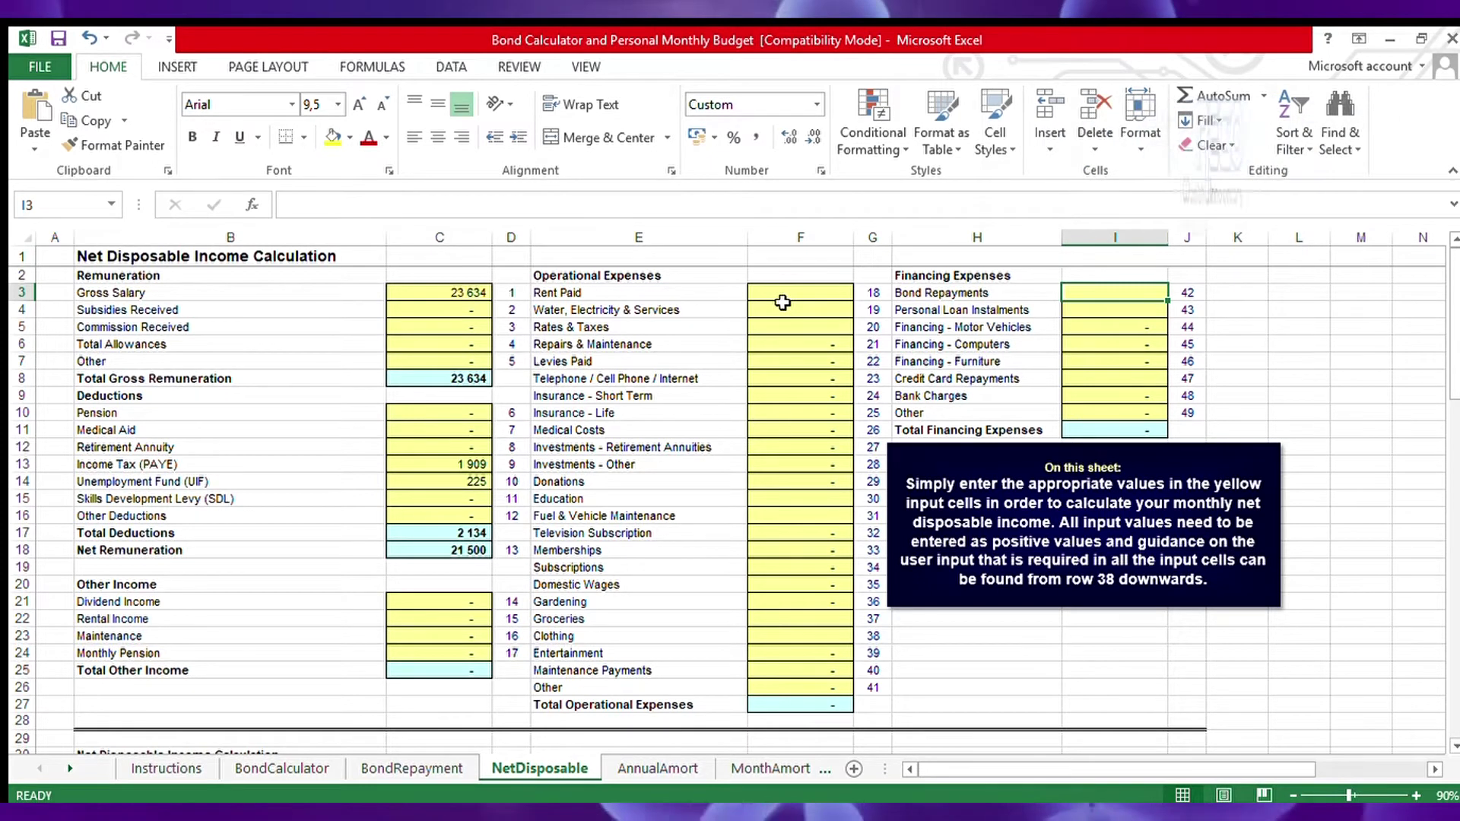
- Enter rent 1 500, water and electricity 500, repairs 200 and telephone 400 from F3 down
click(784, 298)
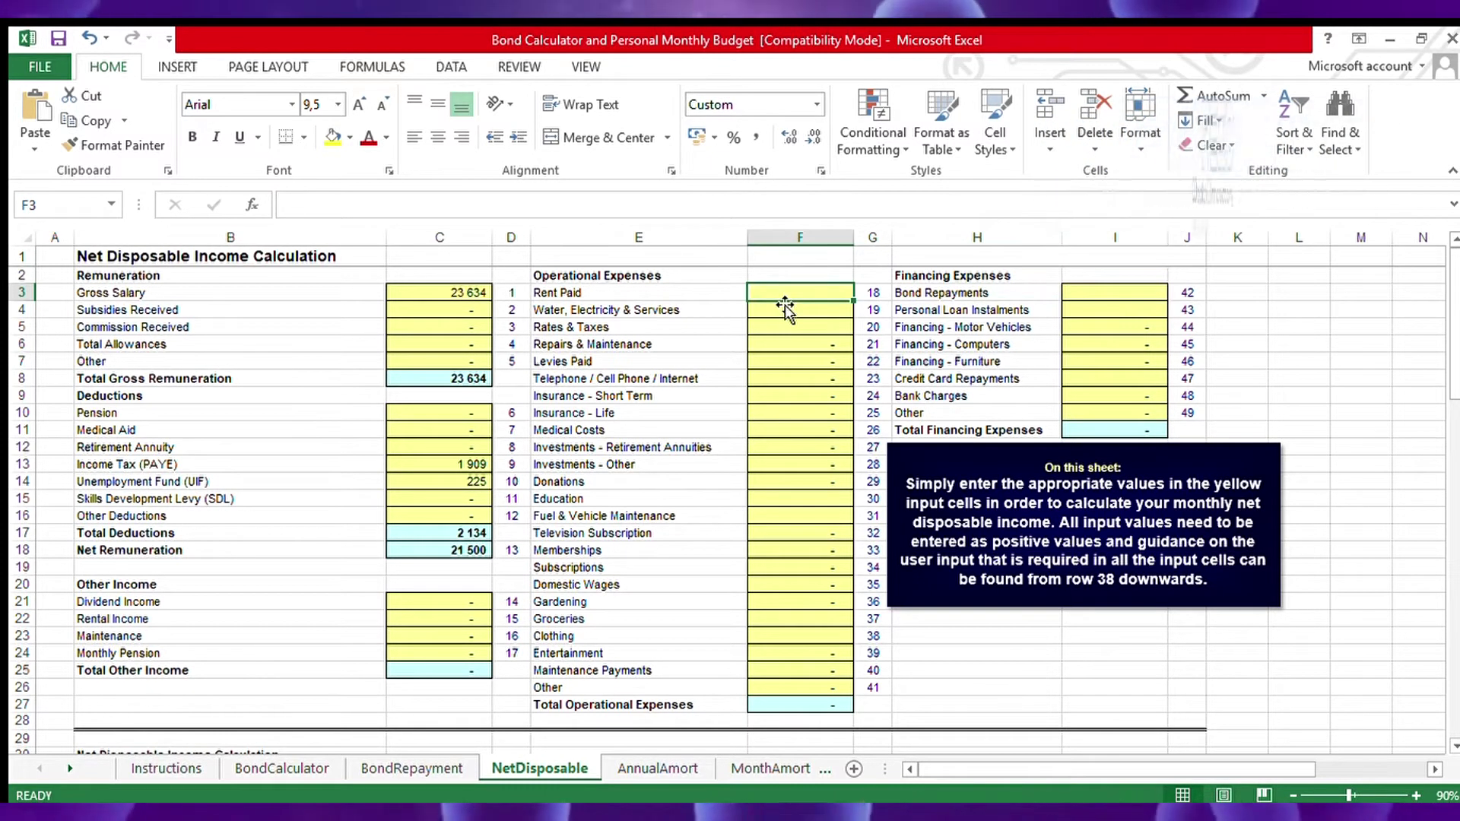
text(15150)
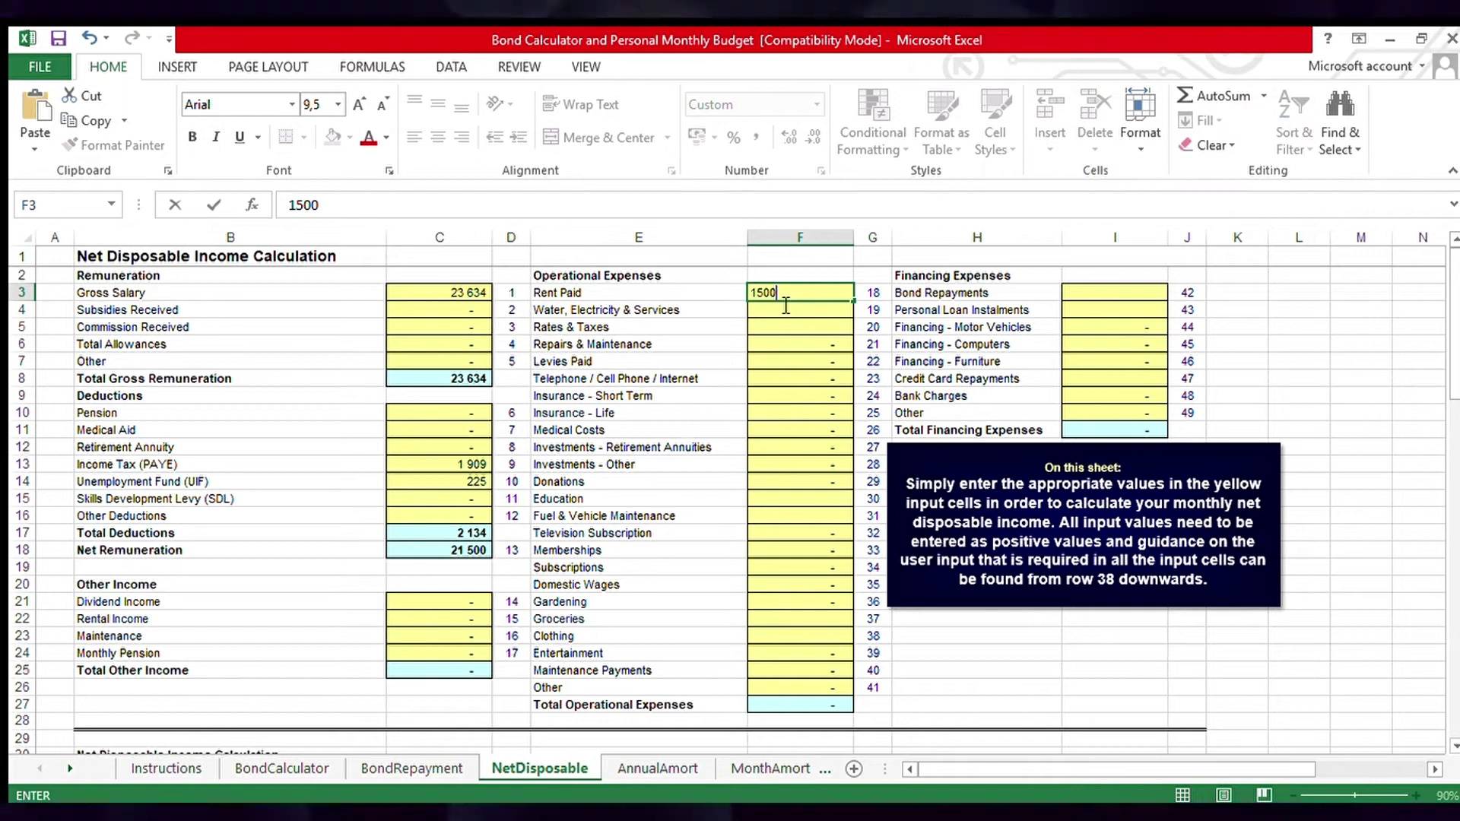
key(Return)
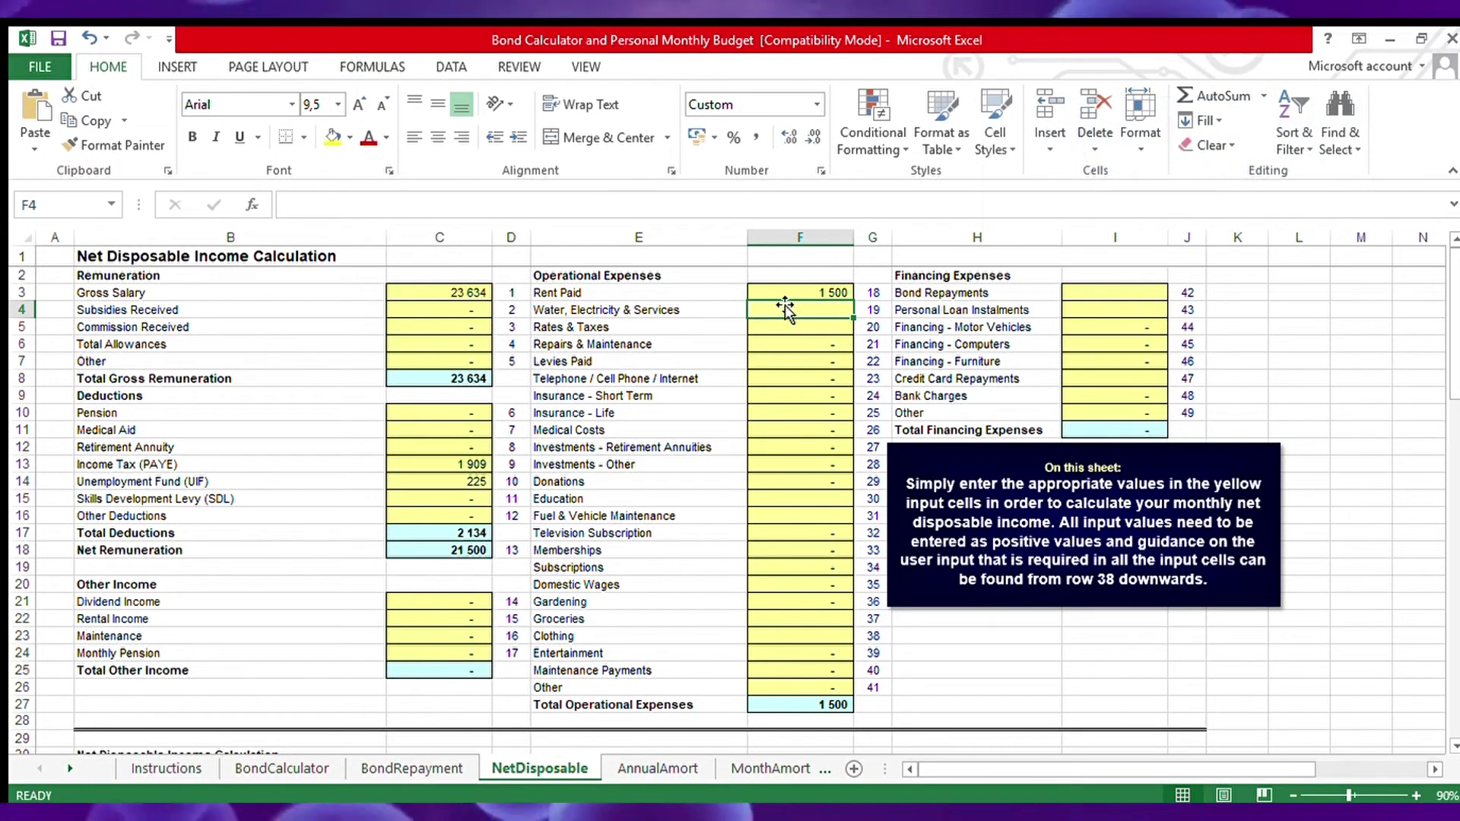
text(5)
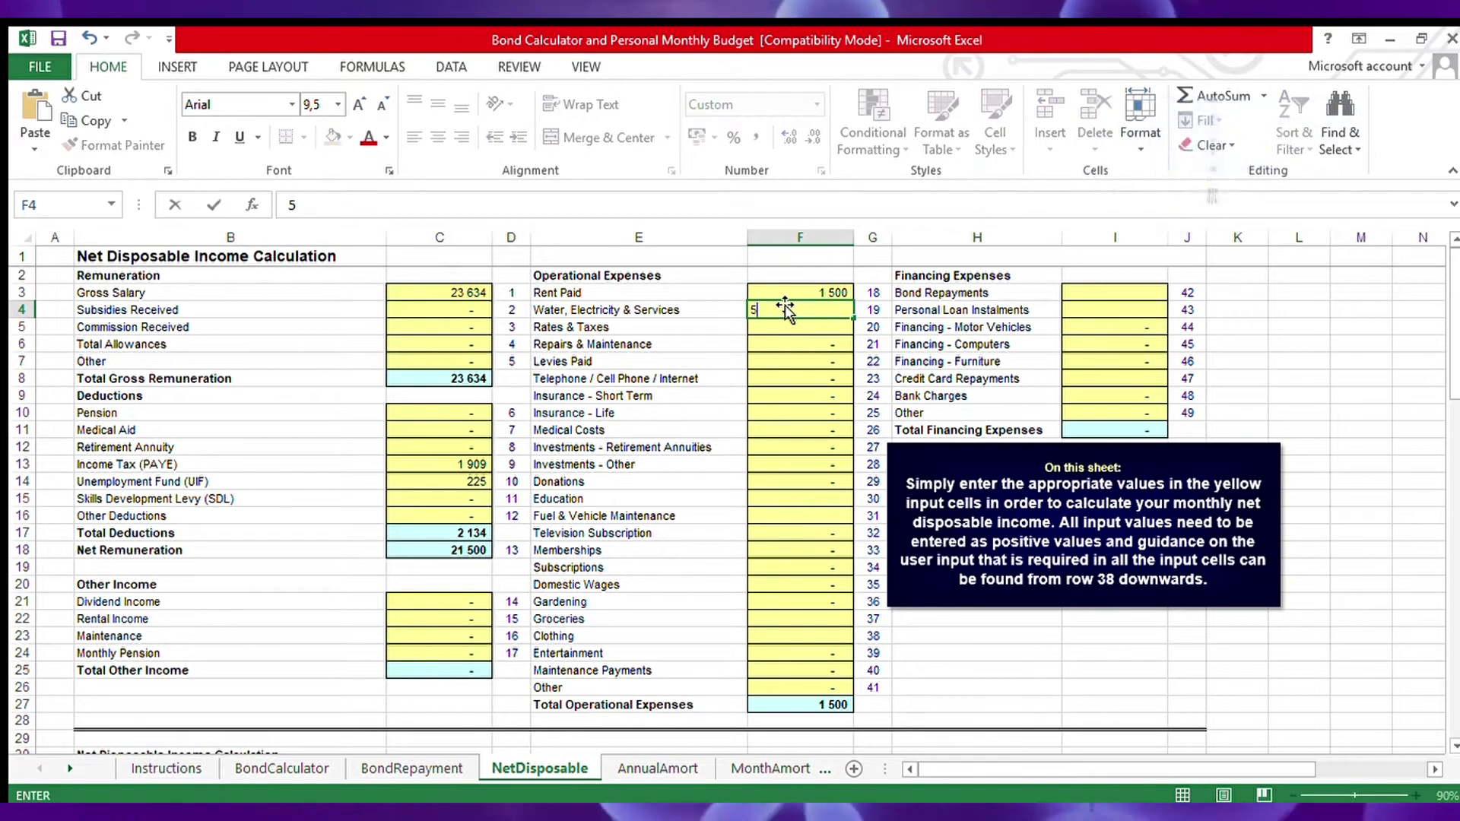
text(00)
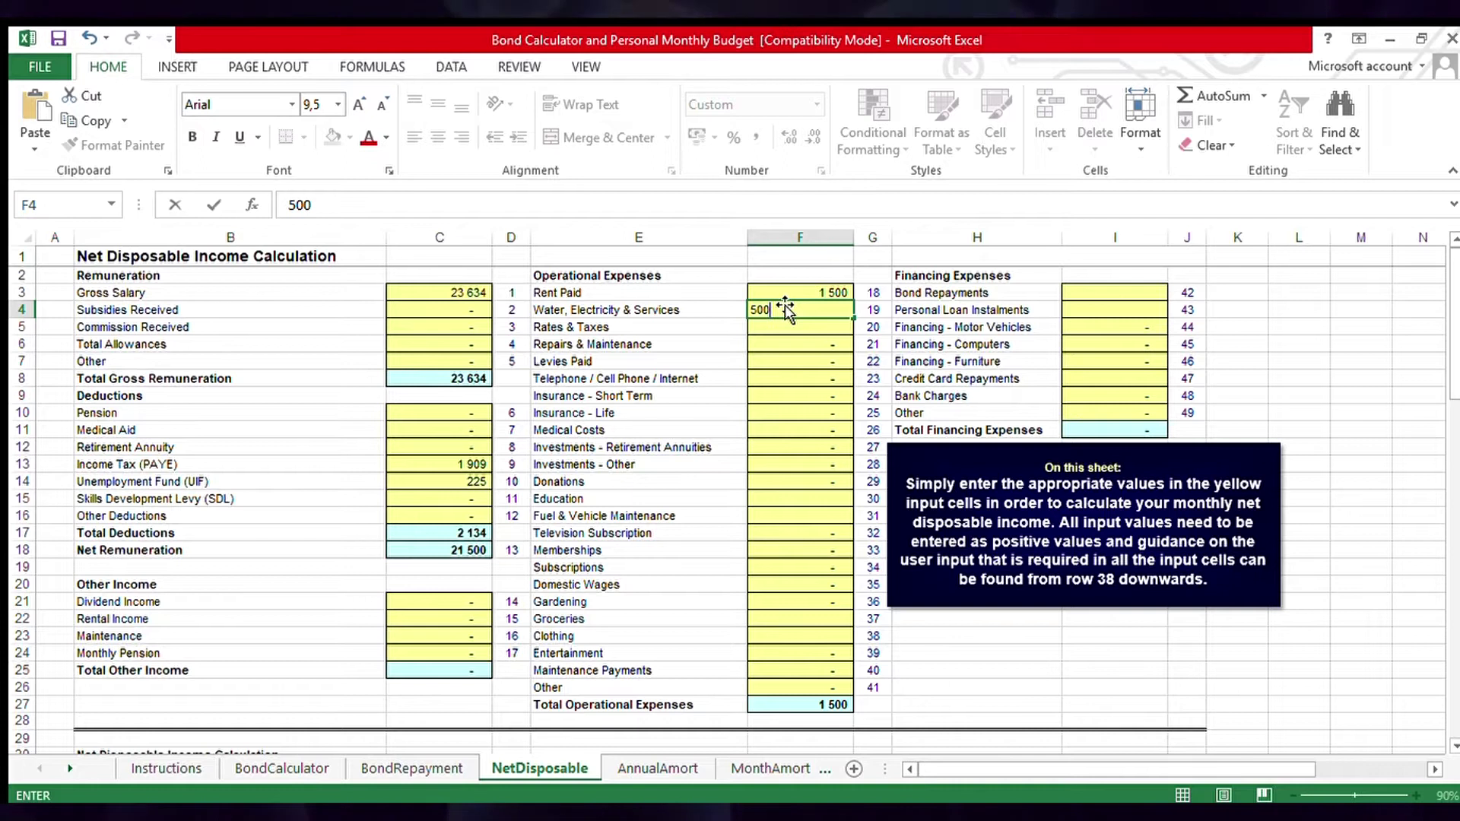
key(Return)
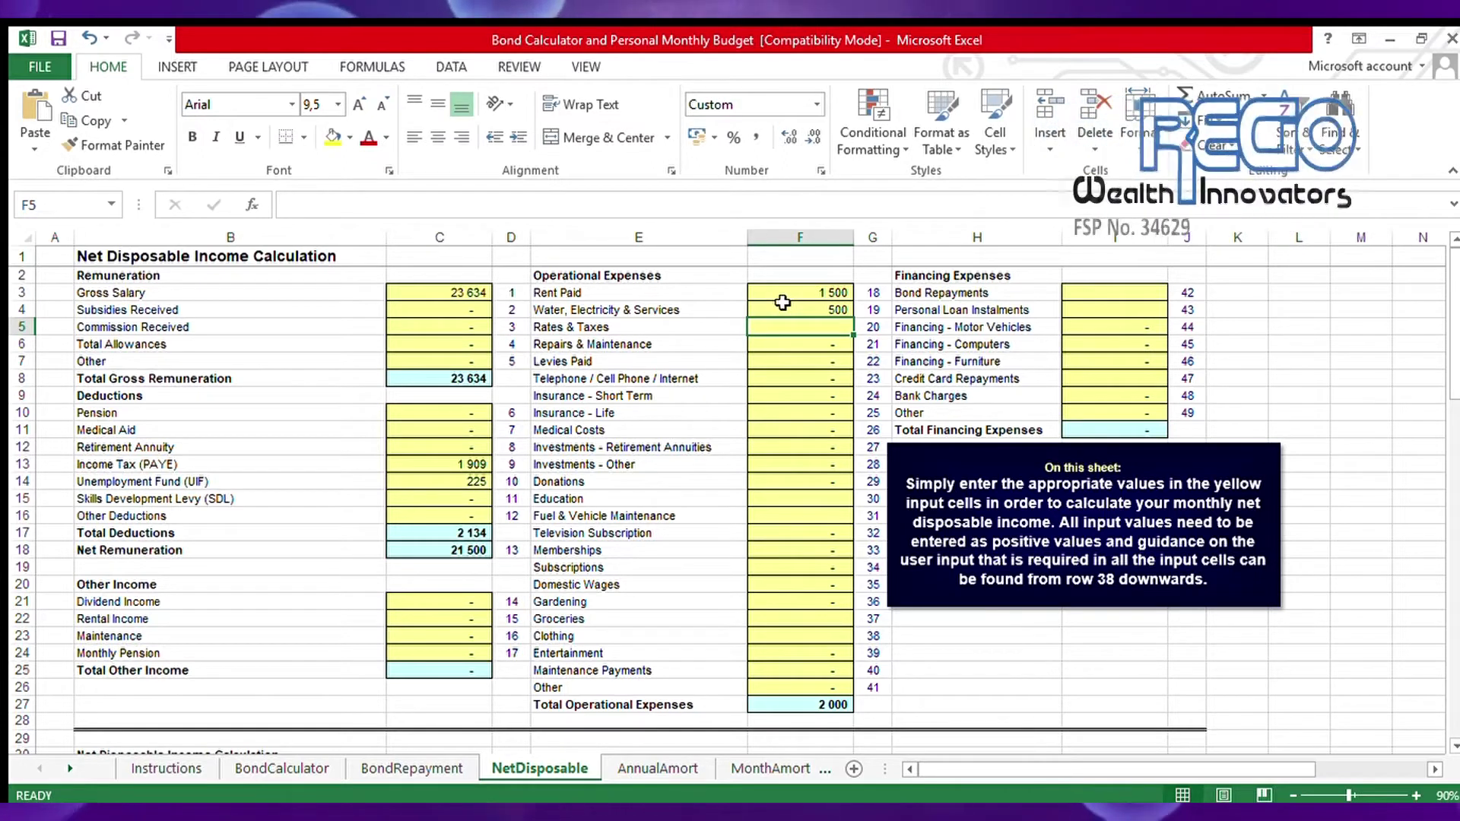
key(Return)
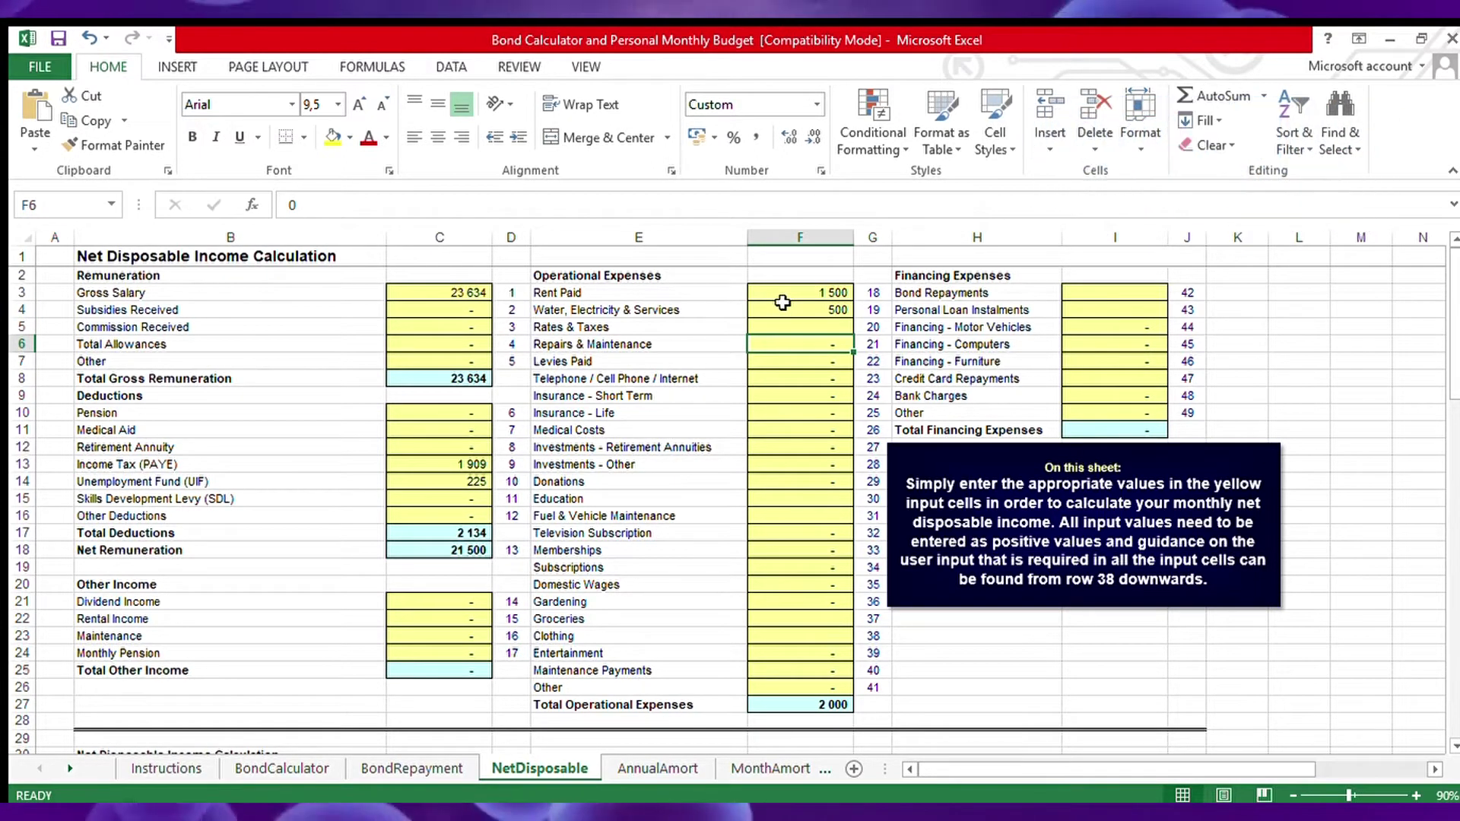
text(2)
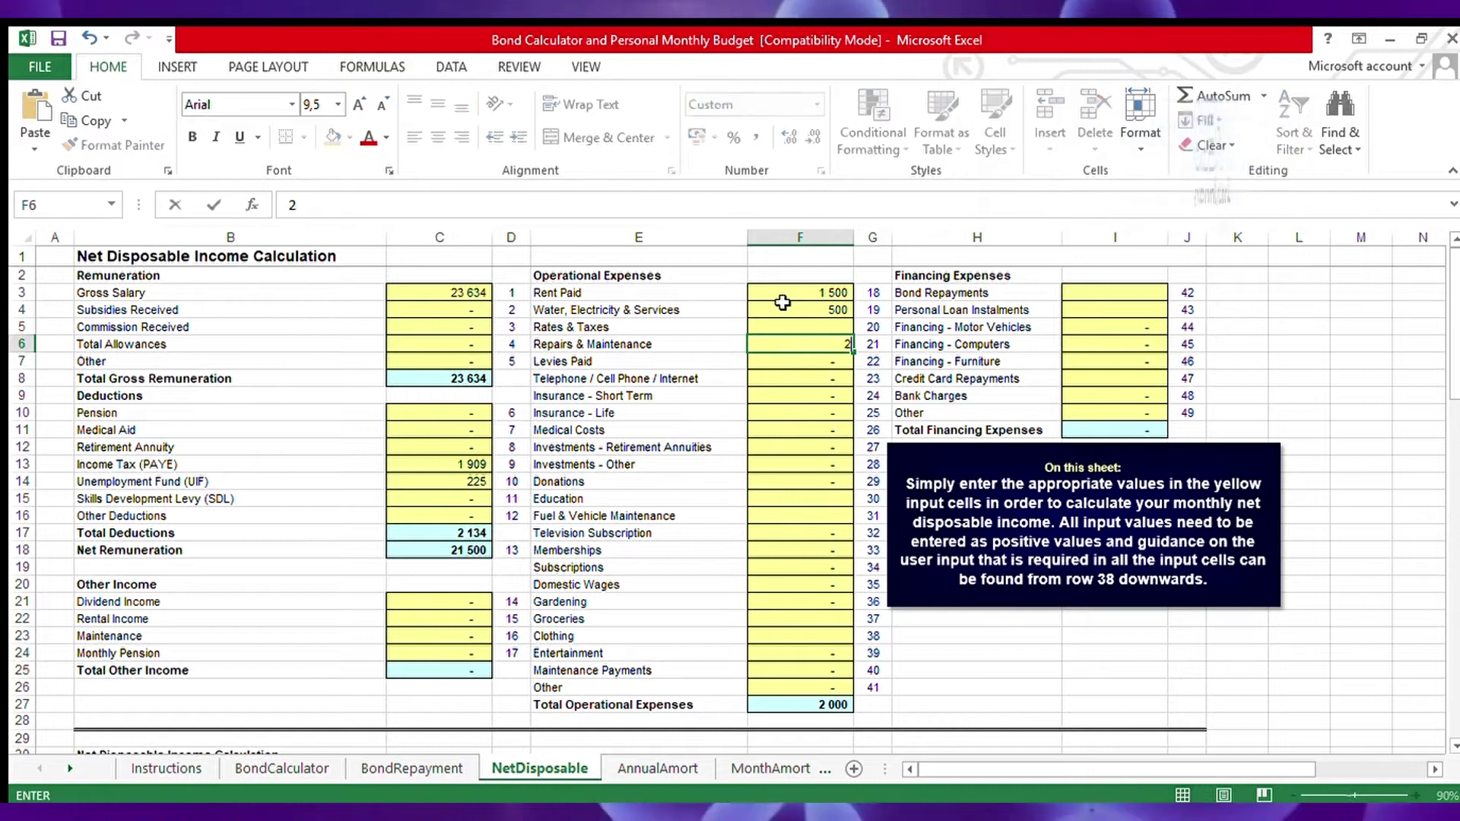
text(00)
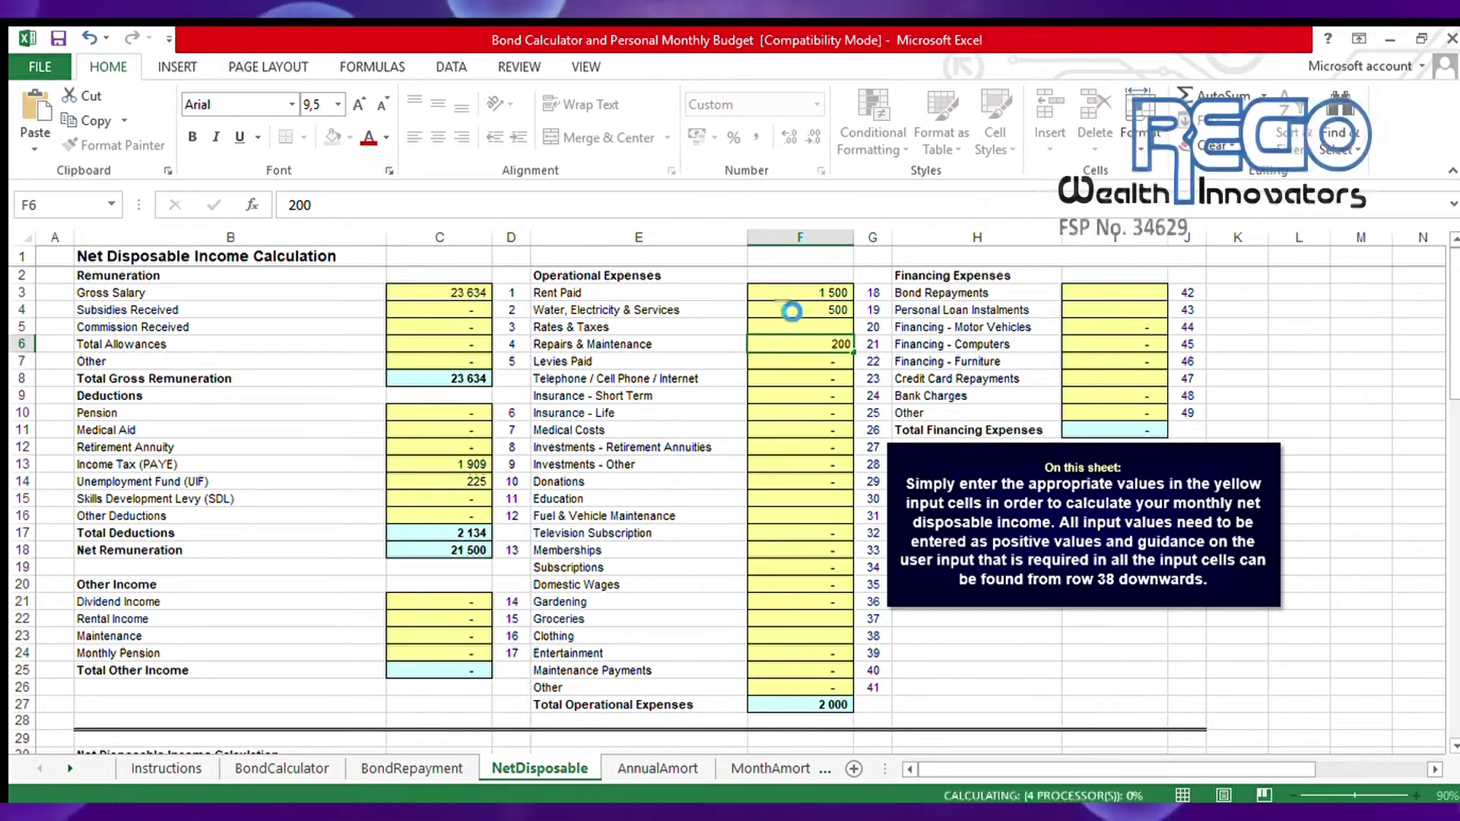
key(Return)
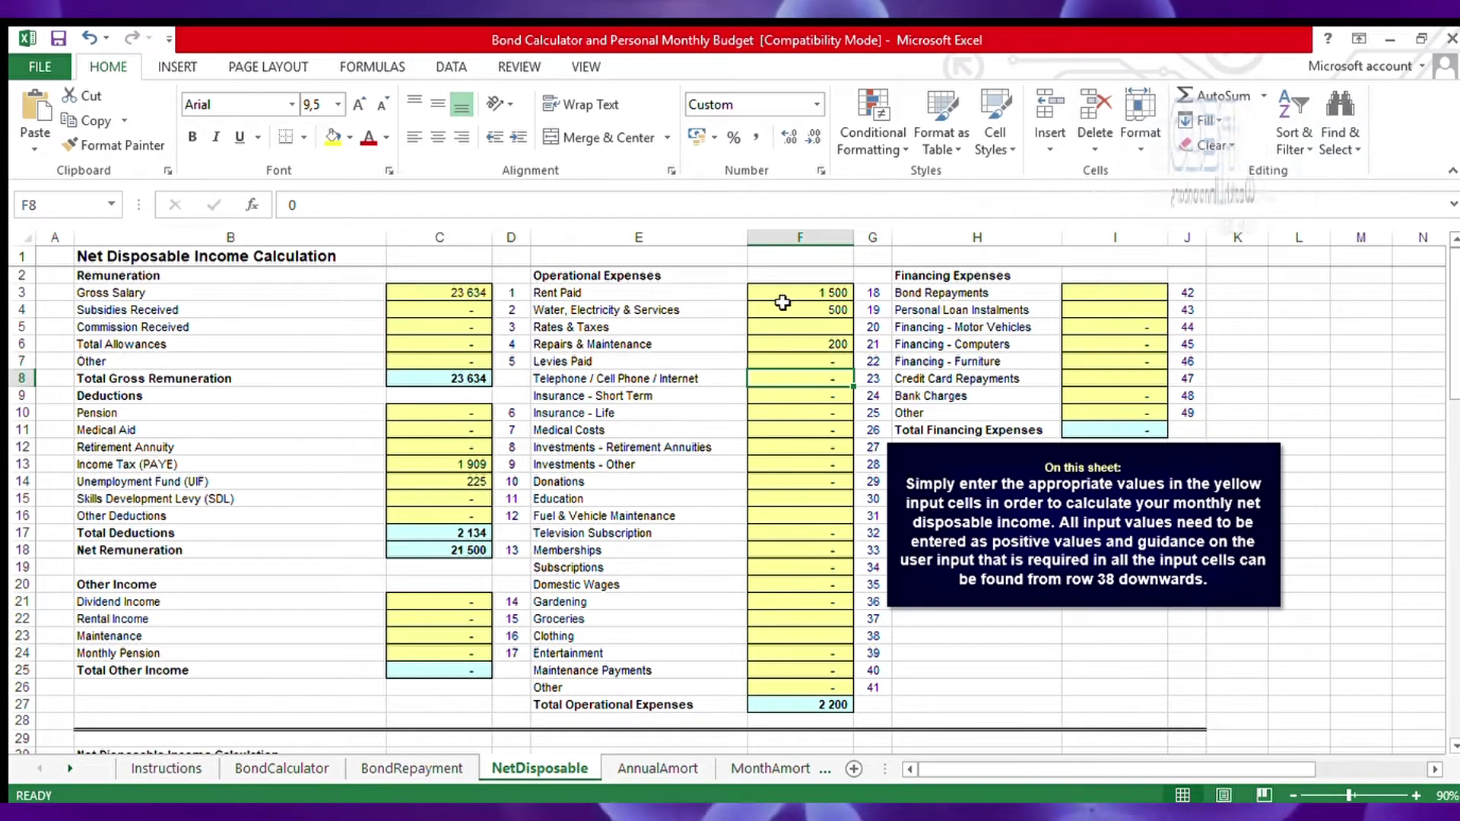
key(Return)
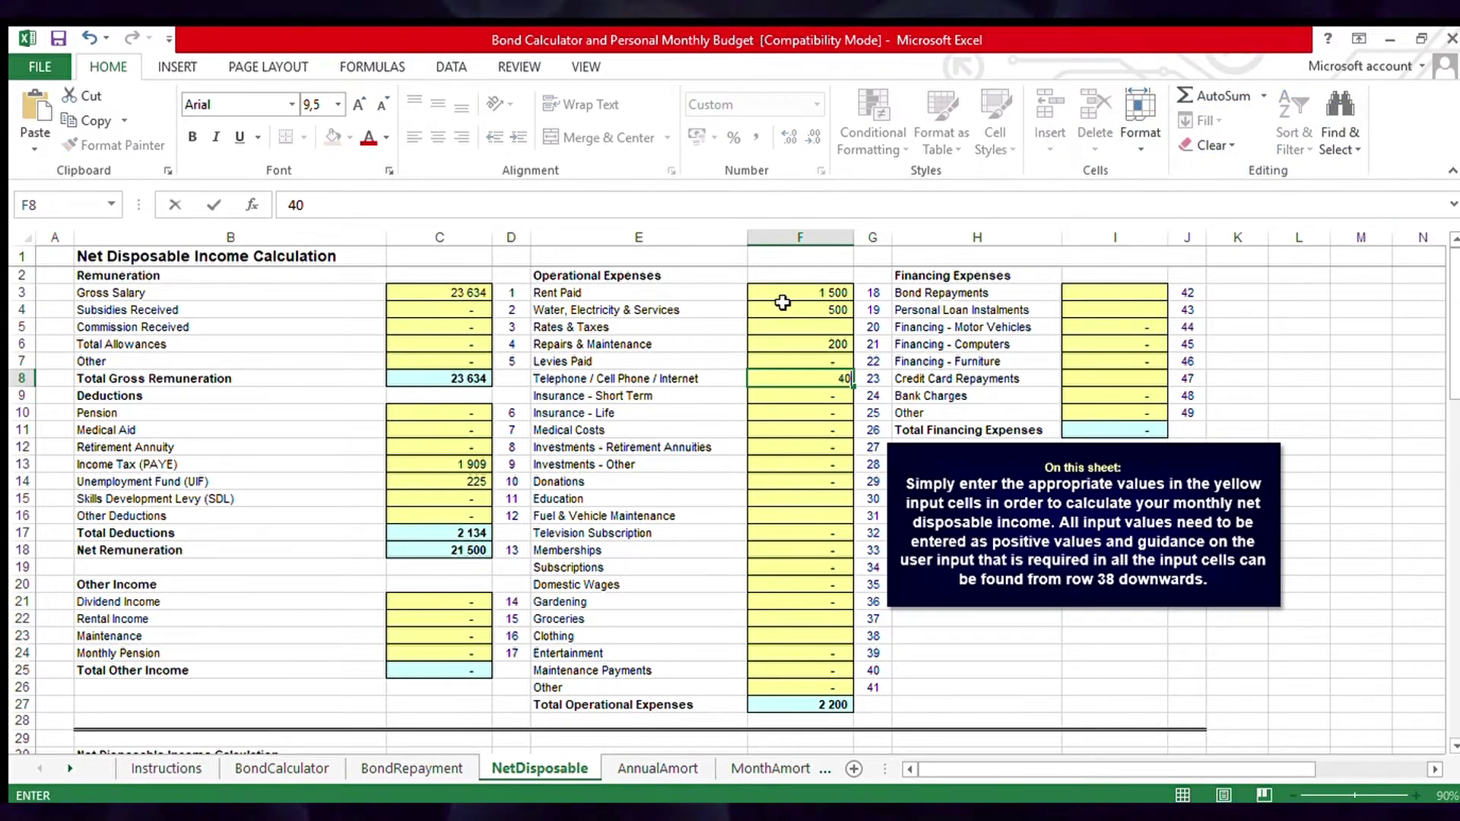
text(400)
key(Return)
key(Return)
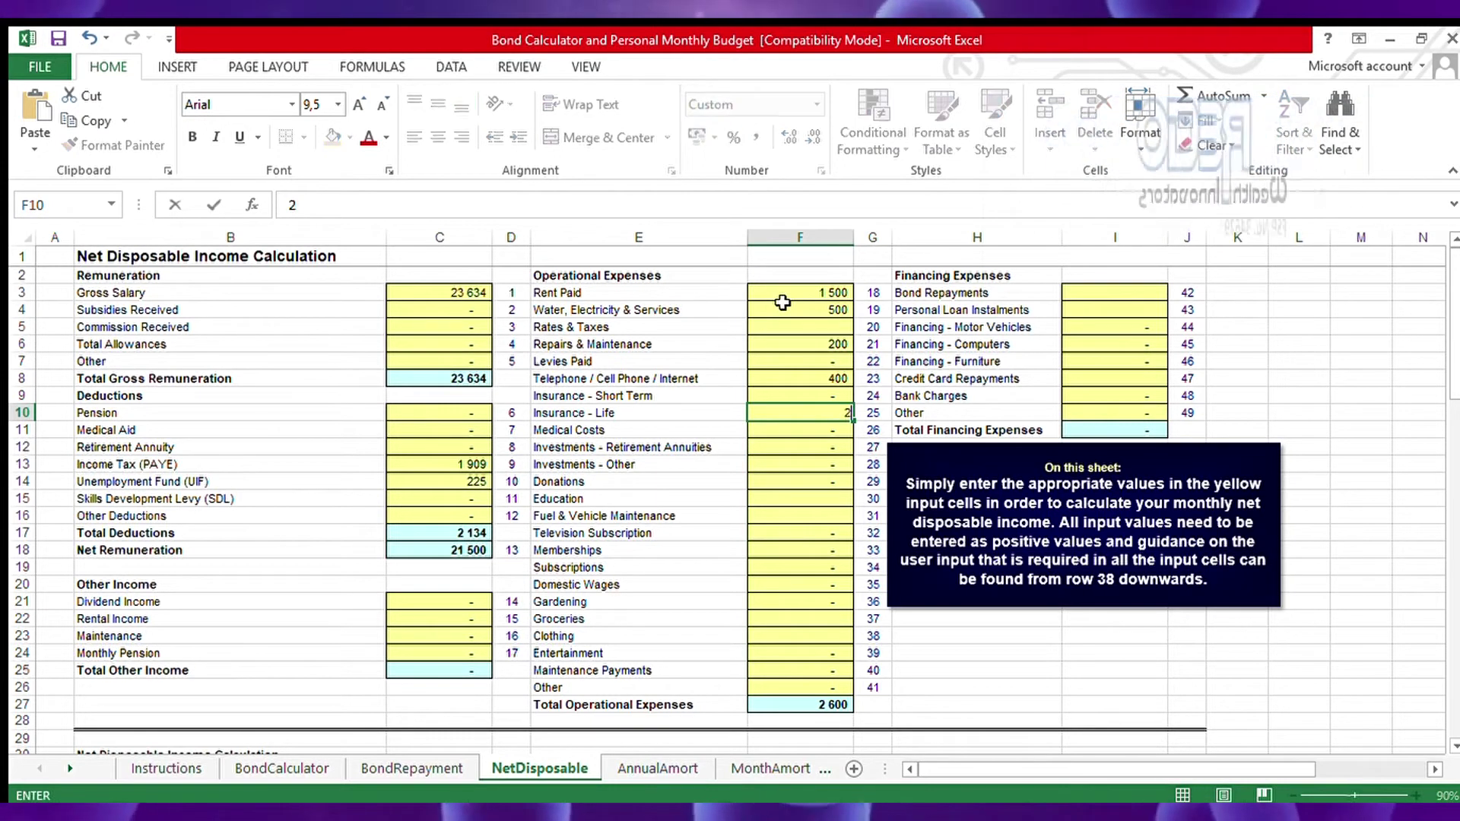
- Enter life insurance 250, short-term insurance 150, retirement annuities 300, education 500 and TV subscription 100
text(250)
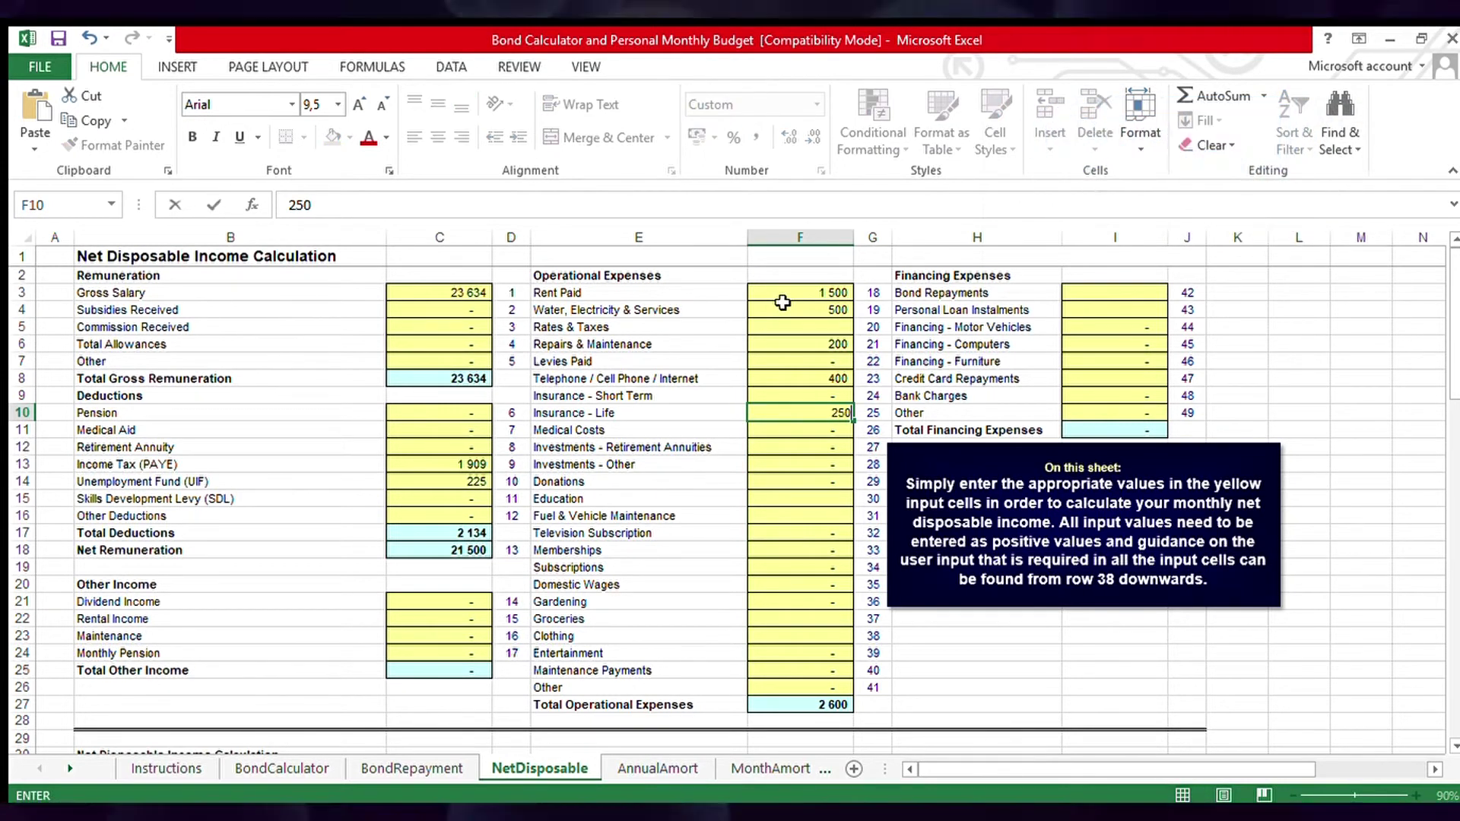
key(Up)
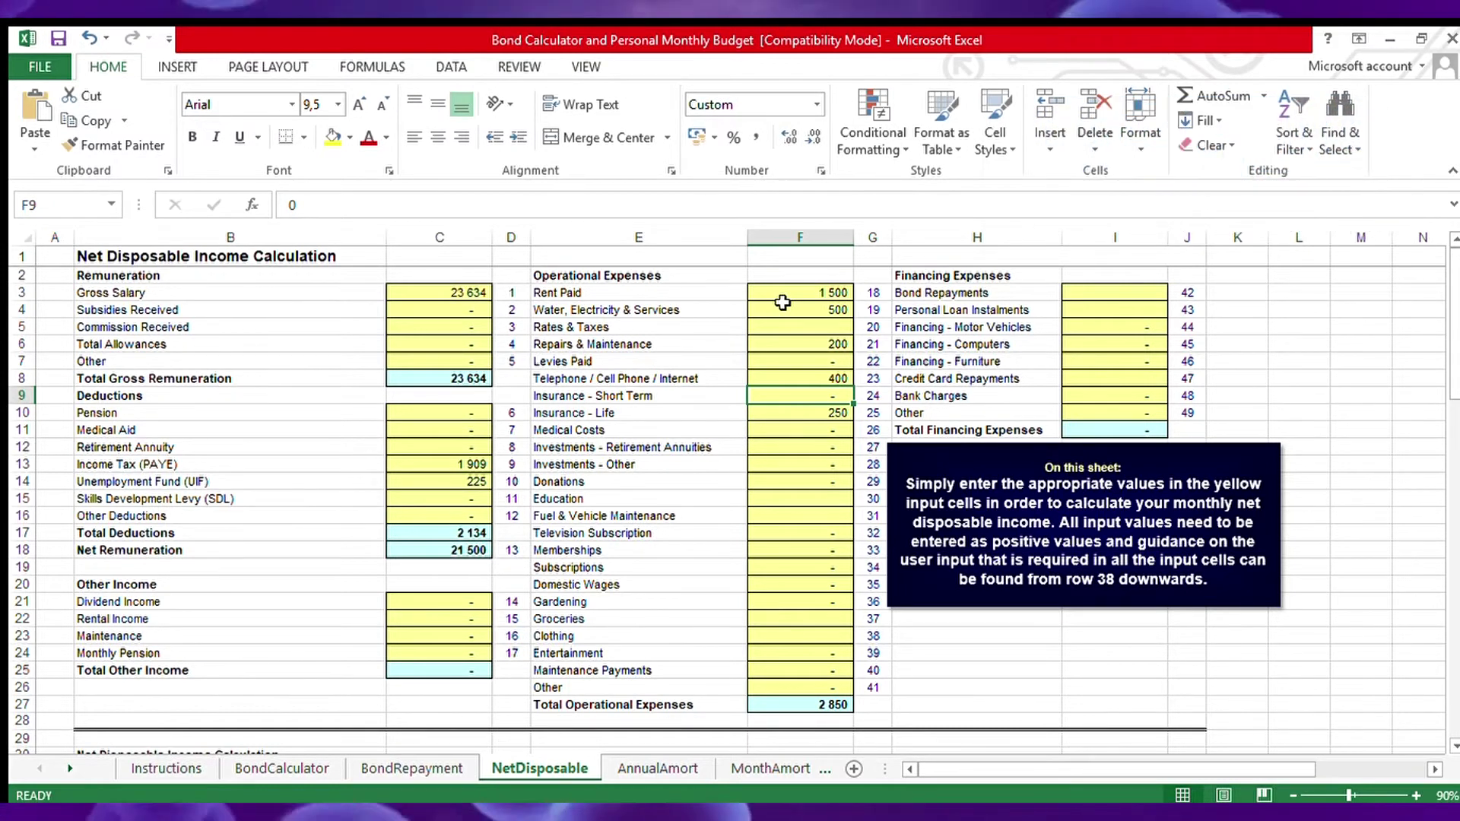
text(1)
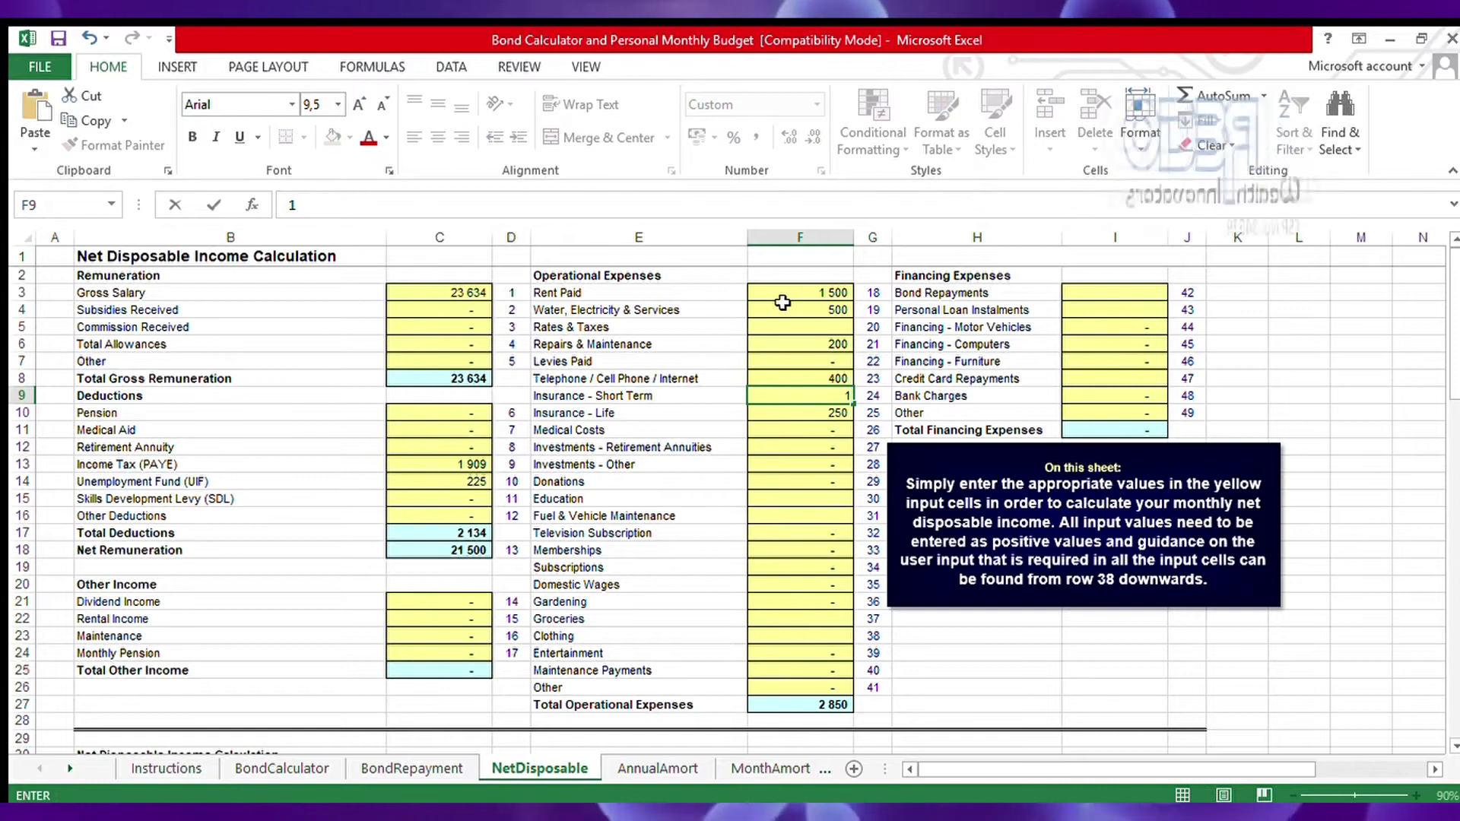
text(50)
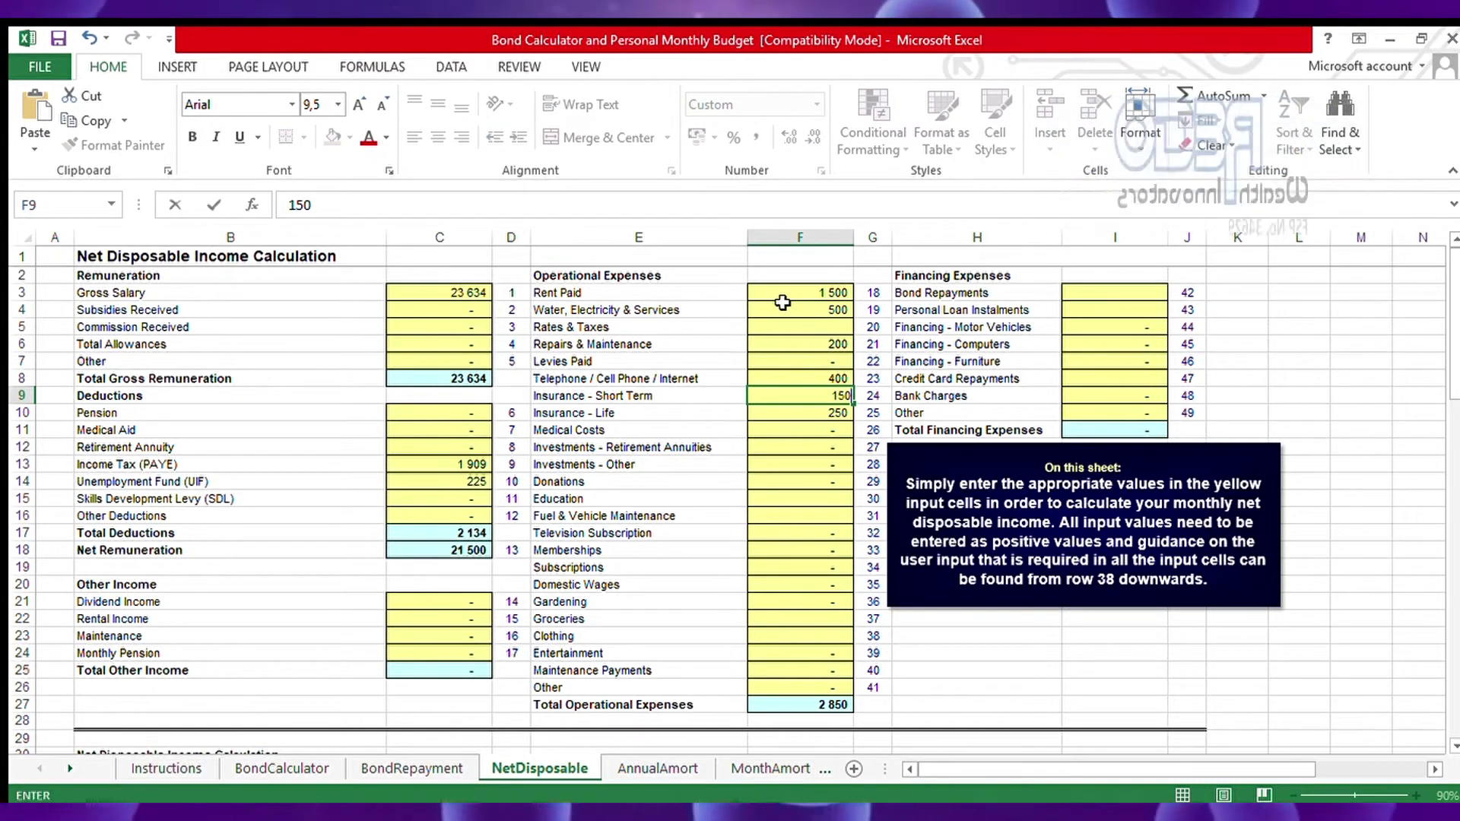
key(Return)
key(Return)
key(Return)
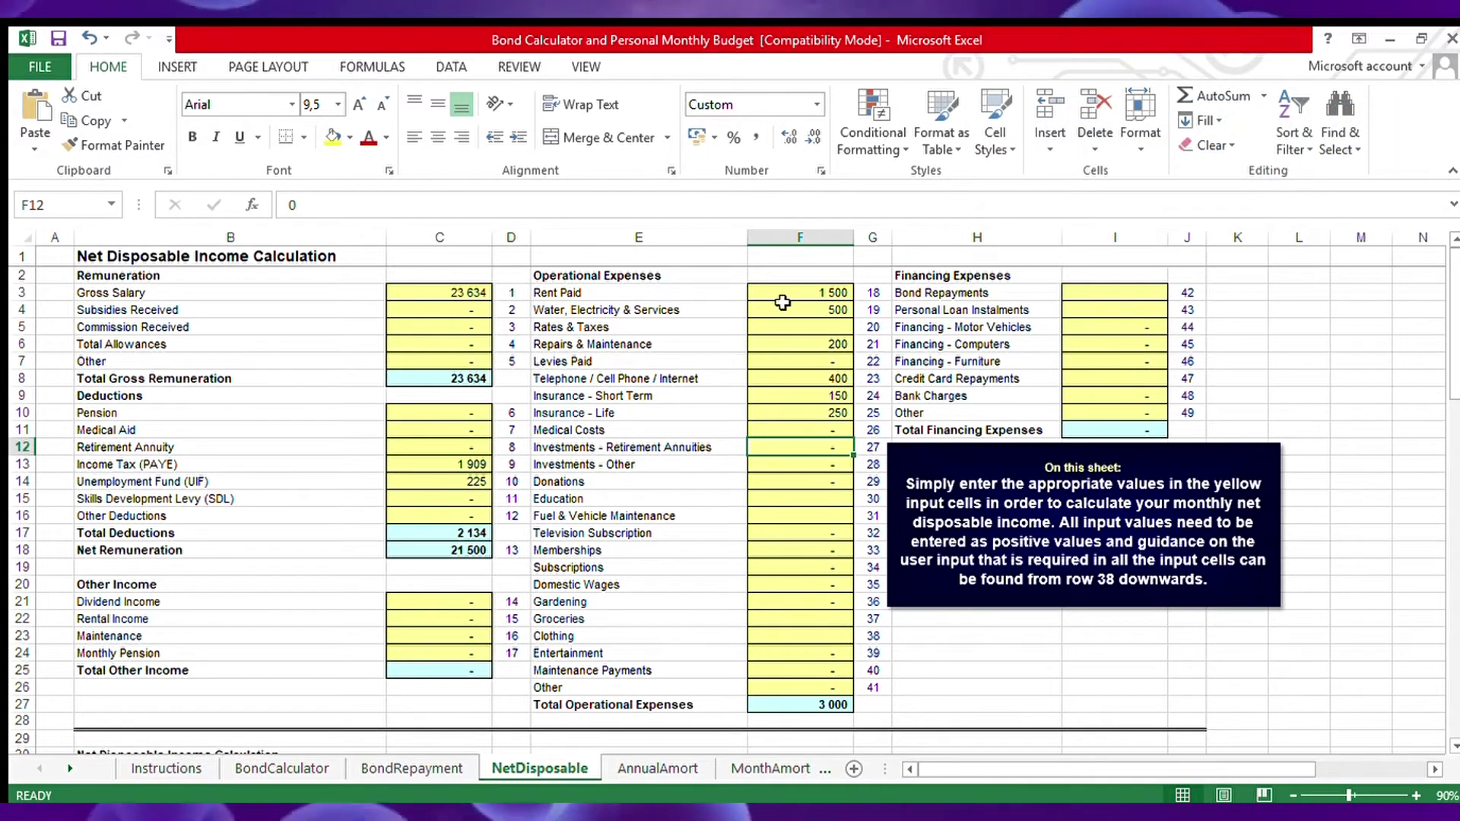
text(3)
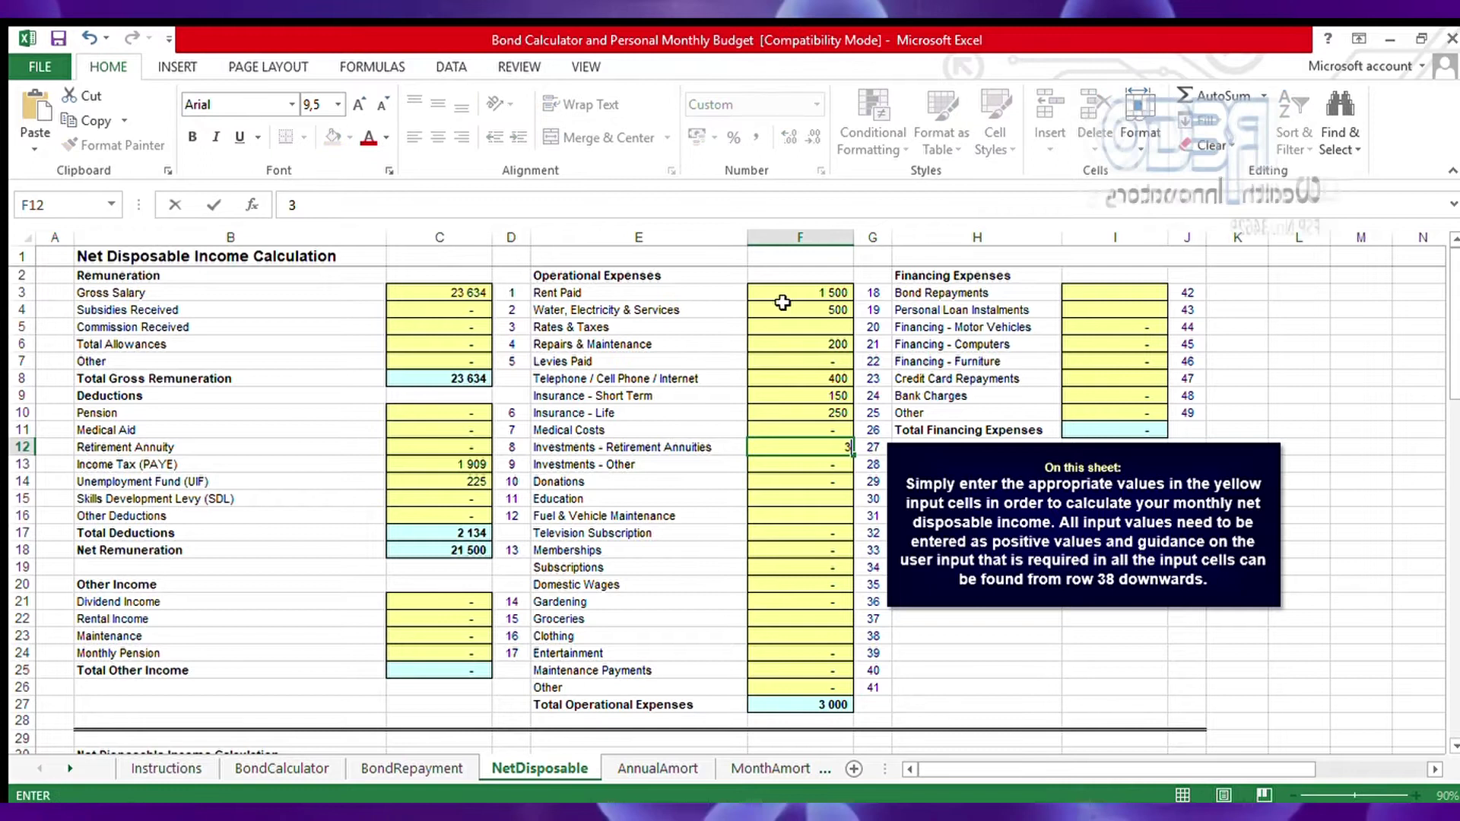
text(00)
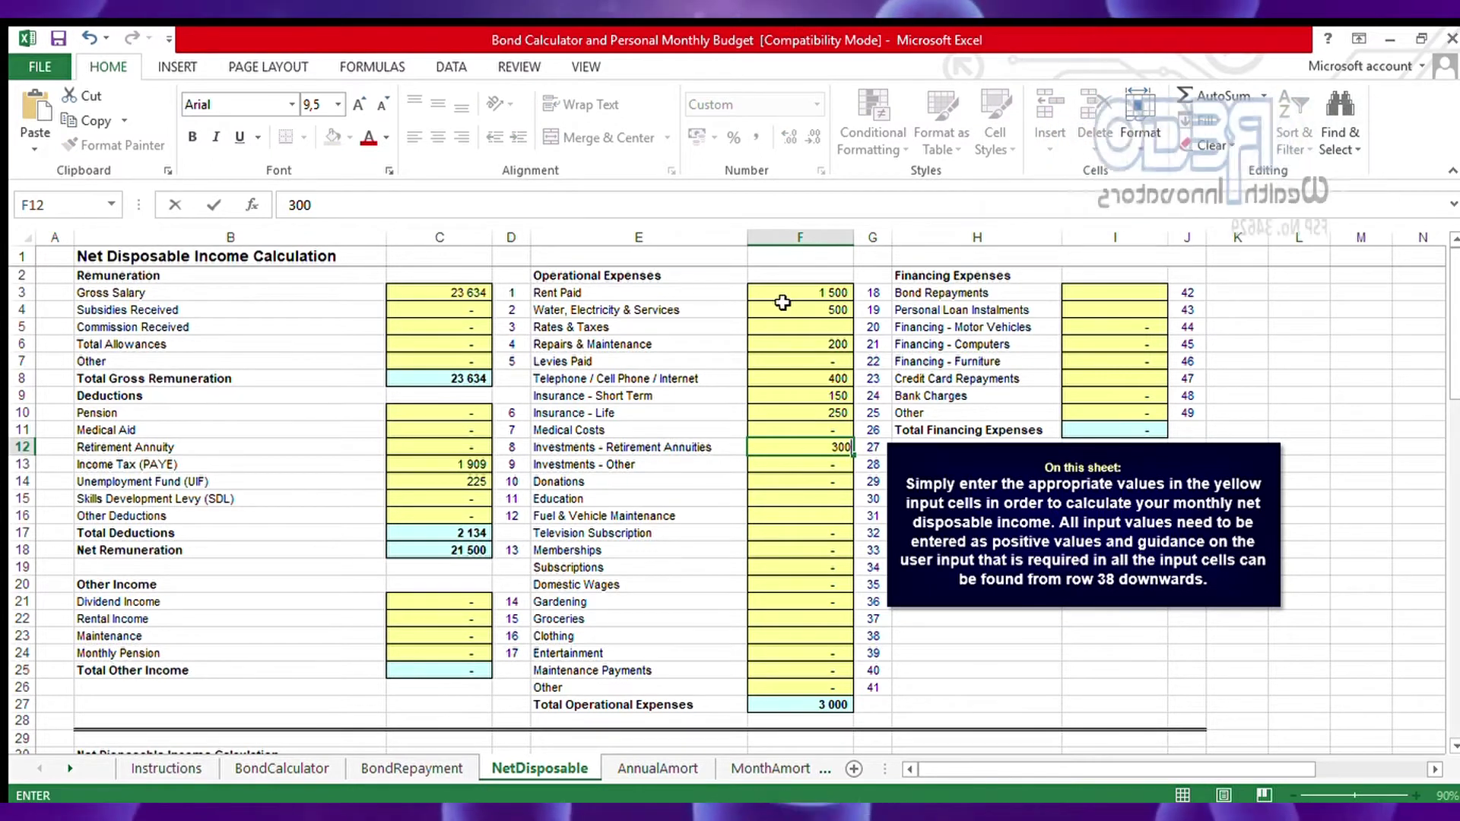
key(Return)
key(Return)
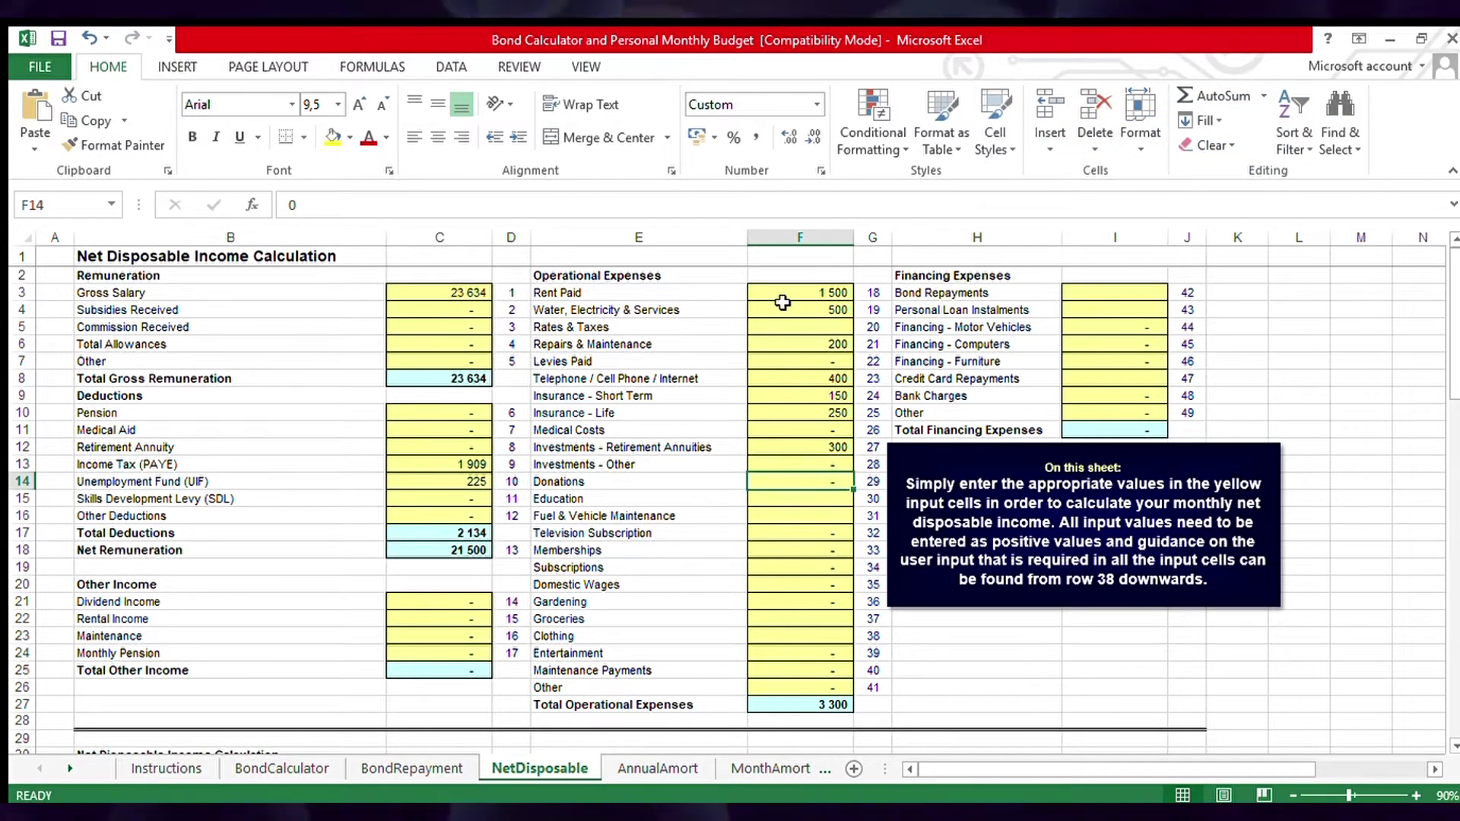
key(Return)
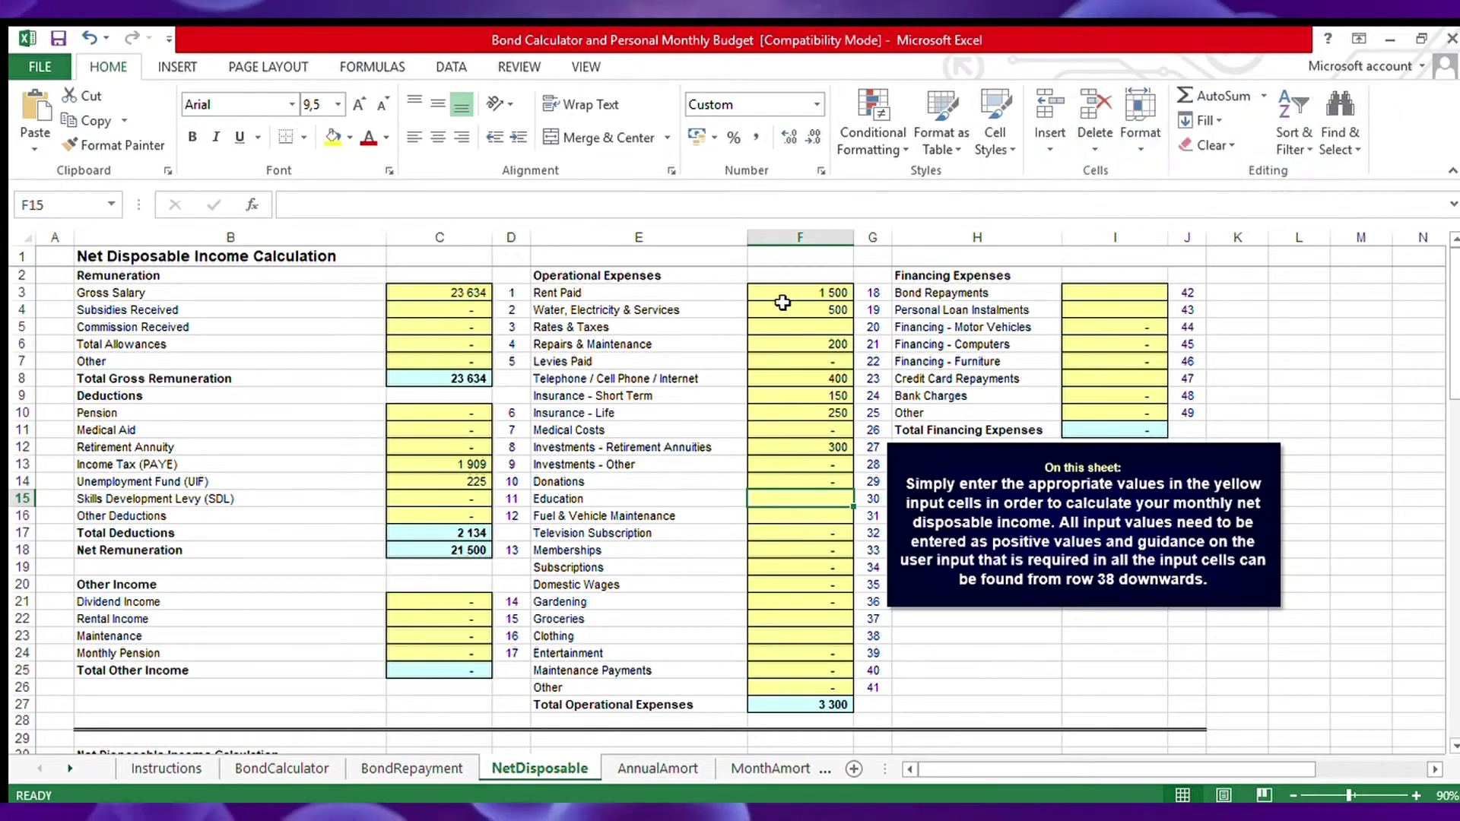
text(500)
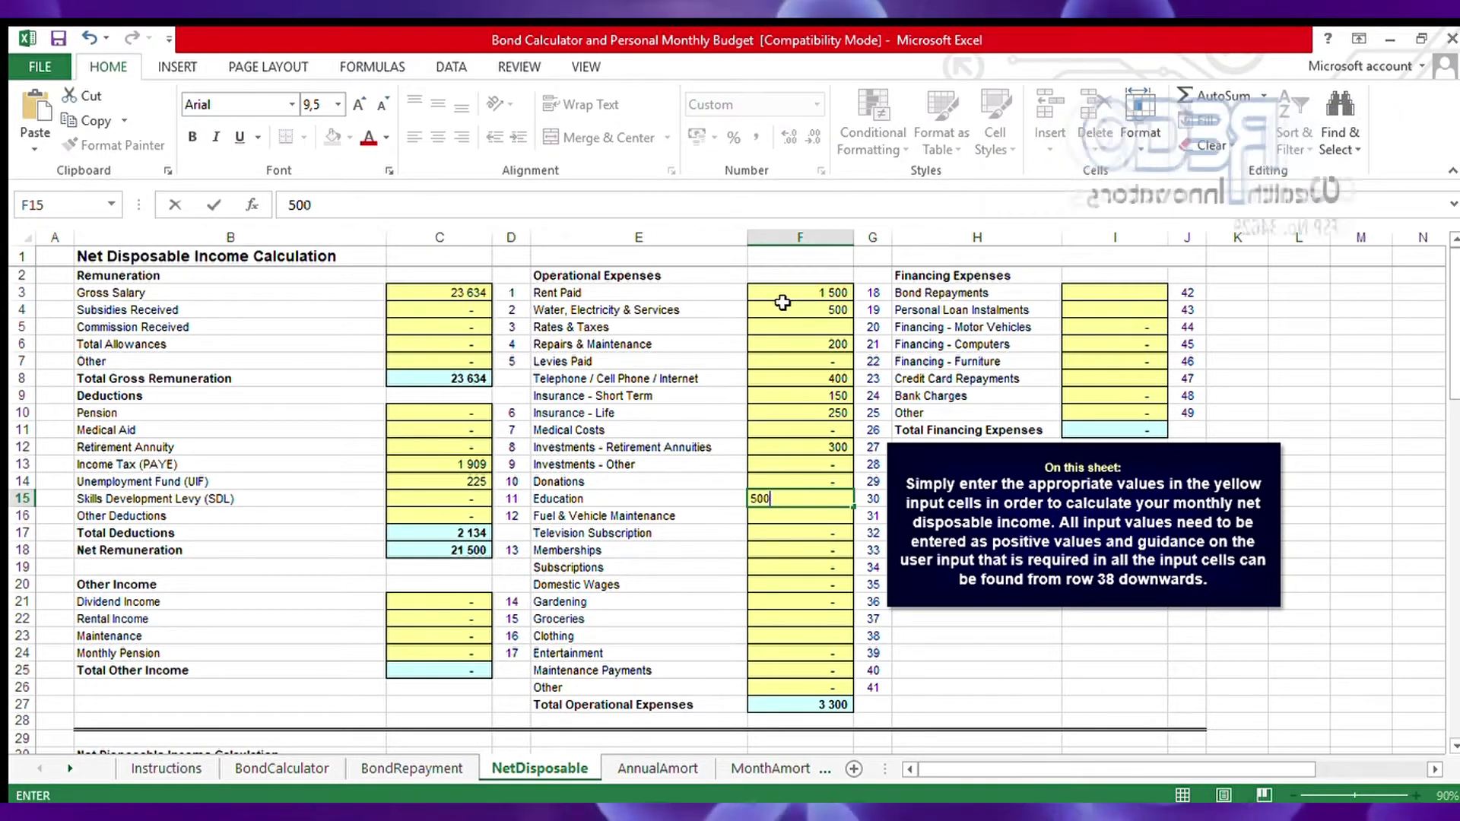
key(Return)
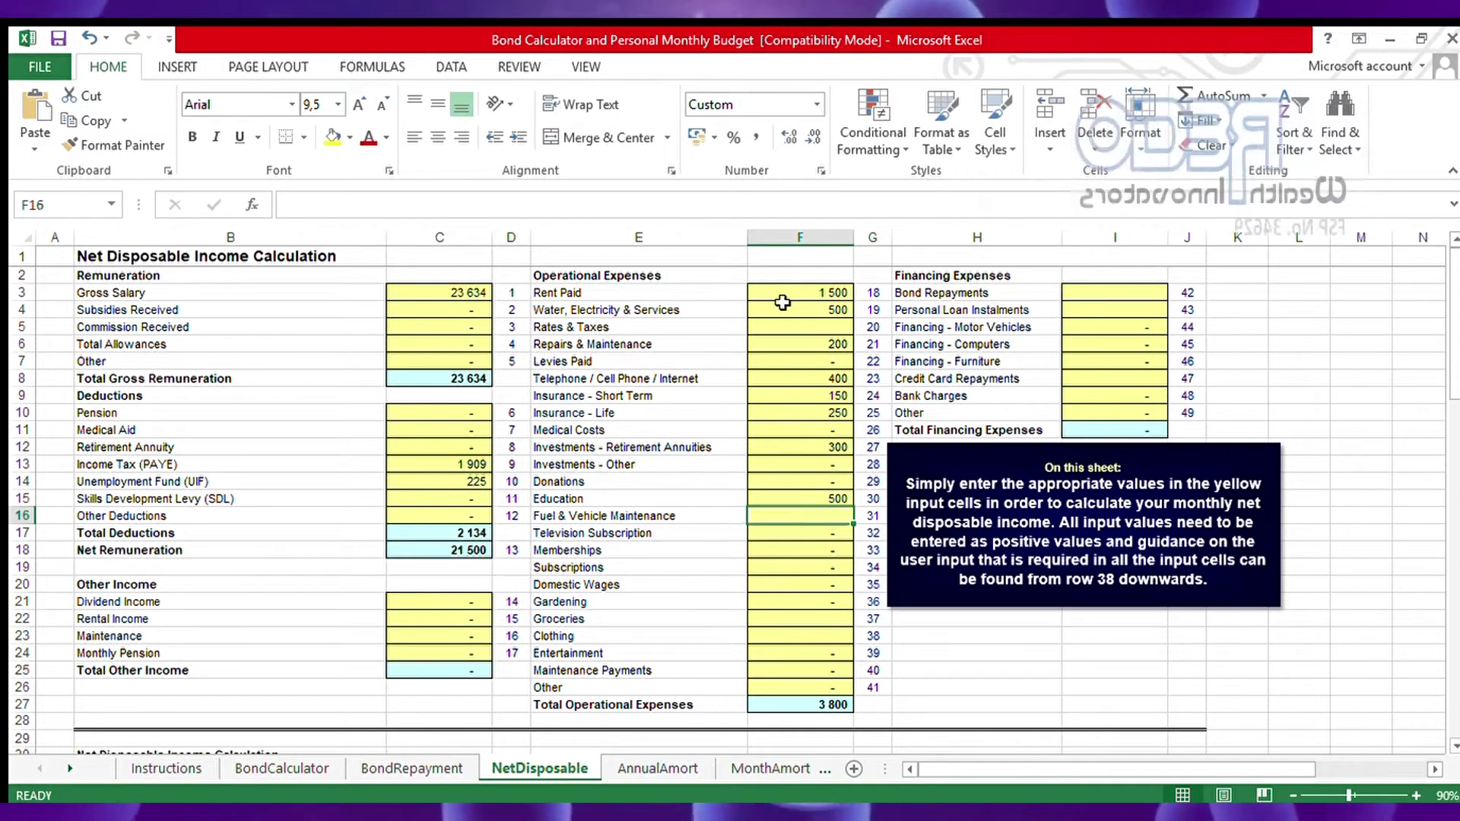
key(Return)
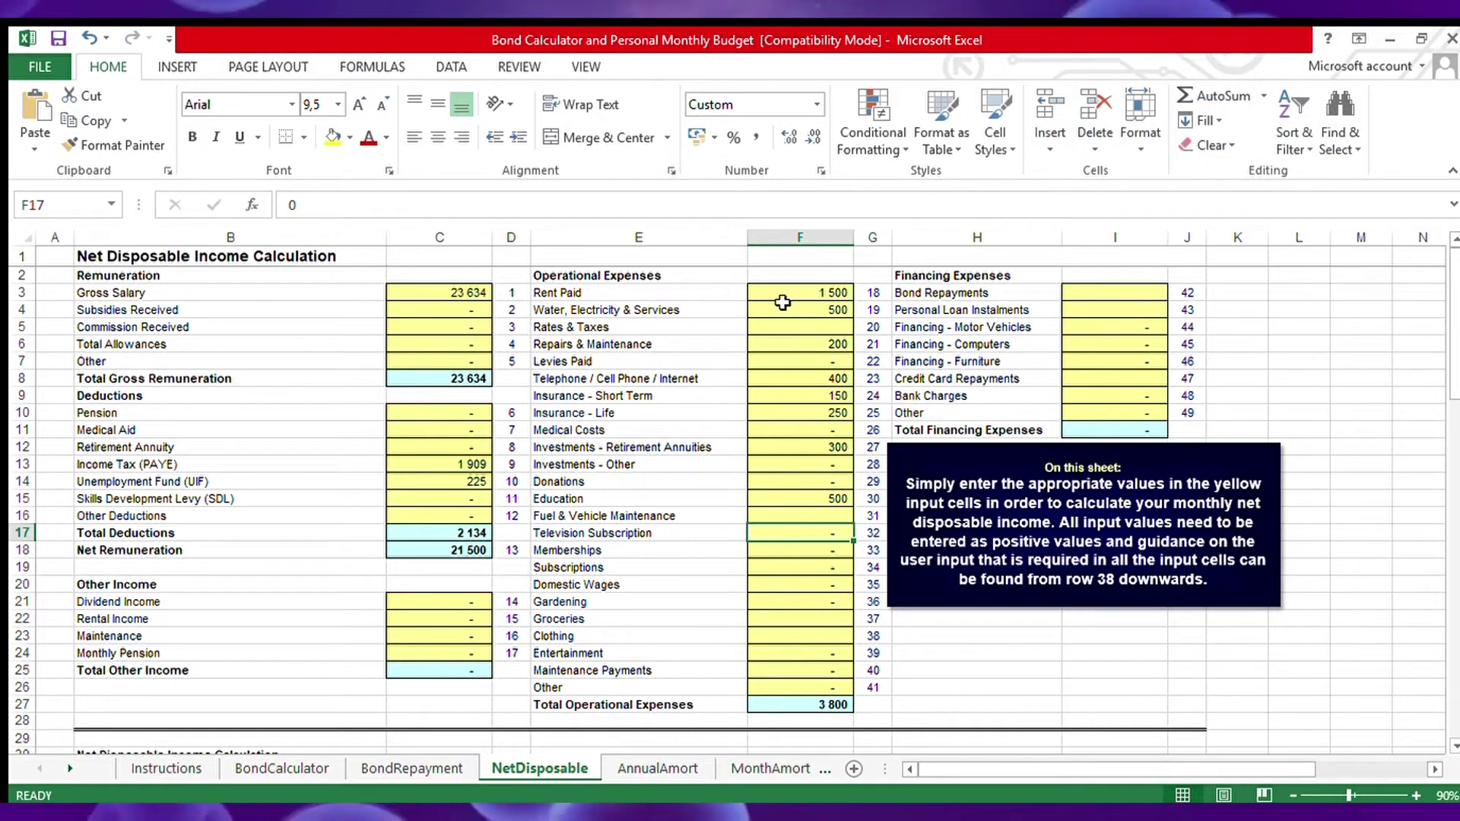
text(100)
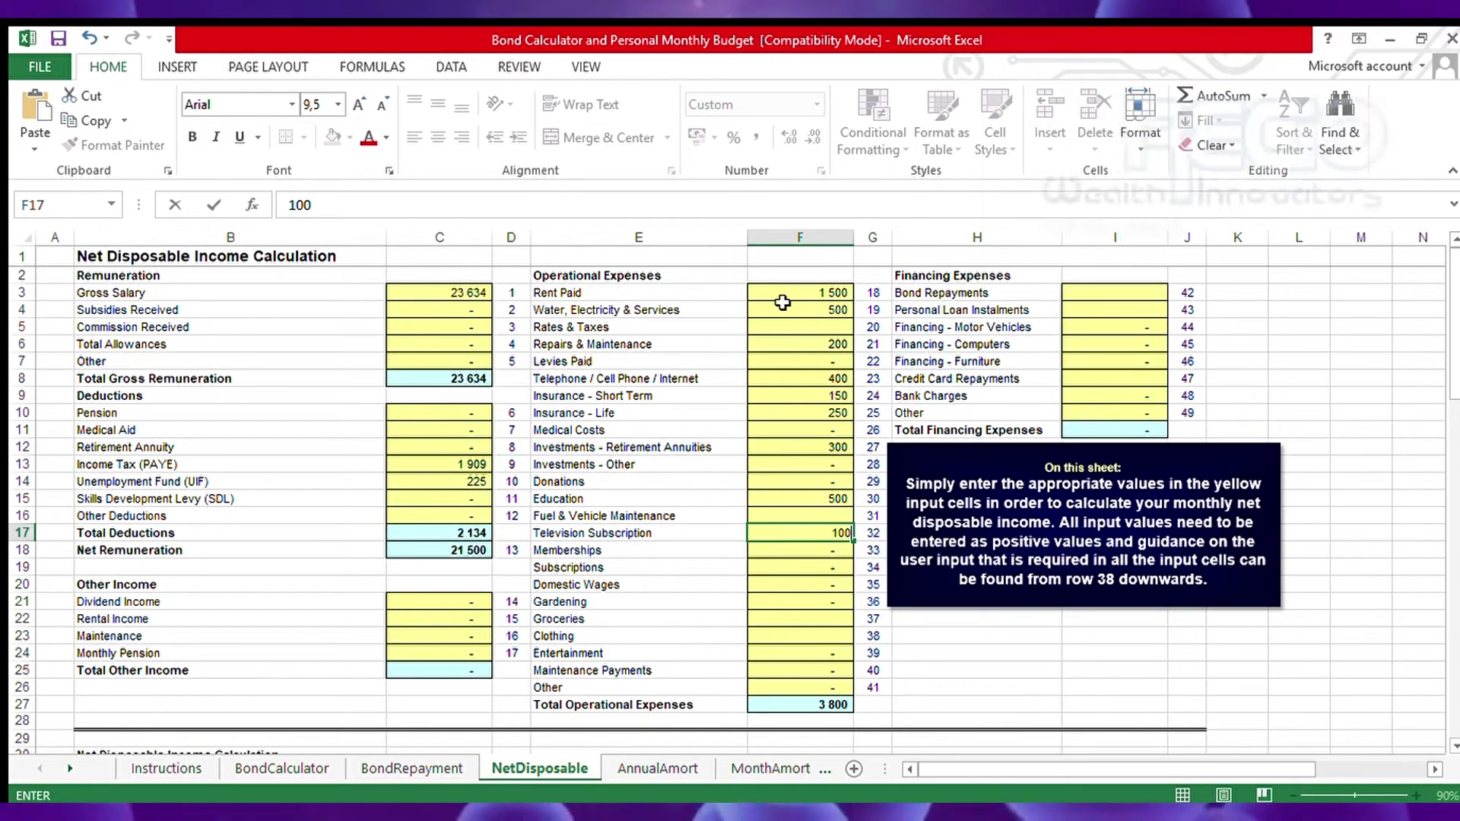
key(Return)
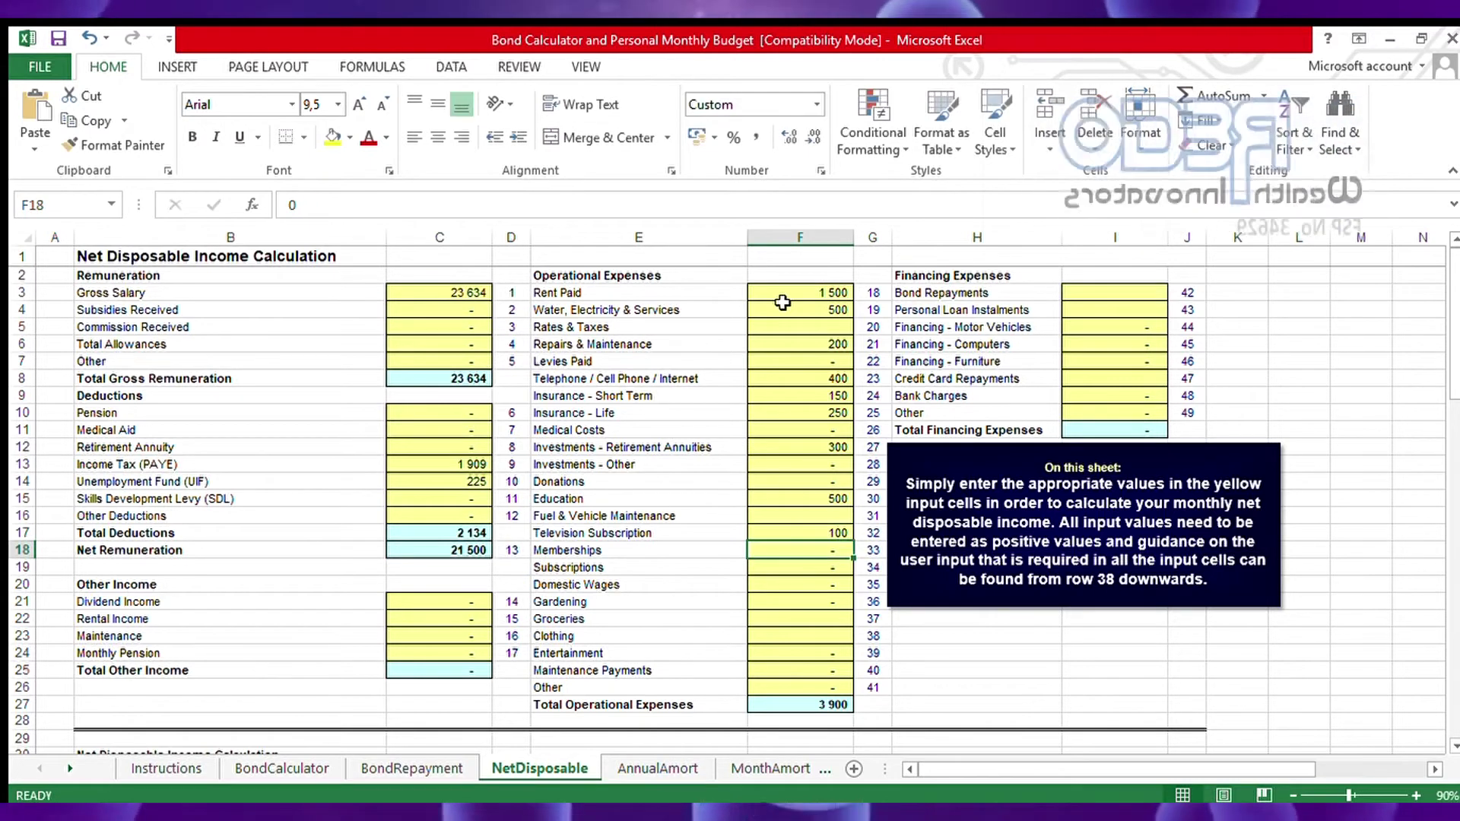
- Enter Groceries 1 500, Clothing 300 and Entertainment 600 in F22 to F24
key(Down)
key(Down)
key(Down)
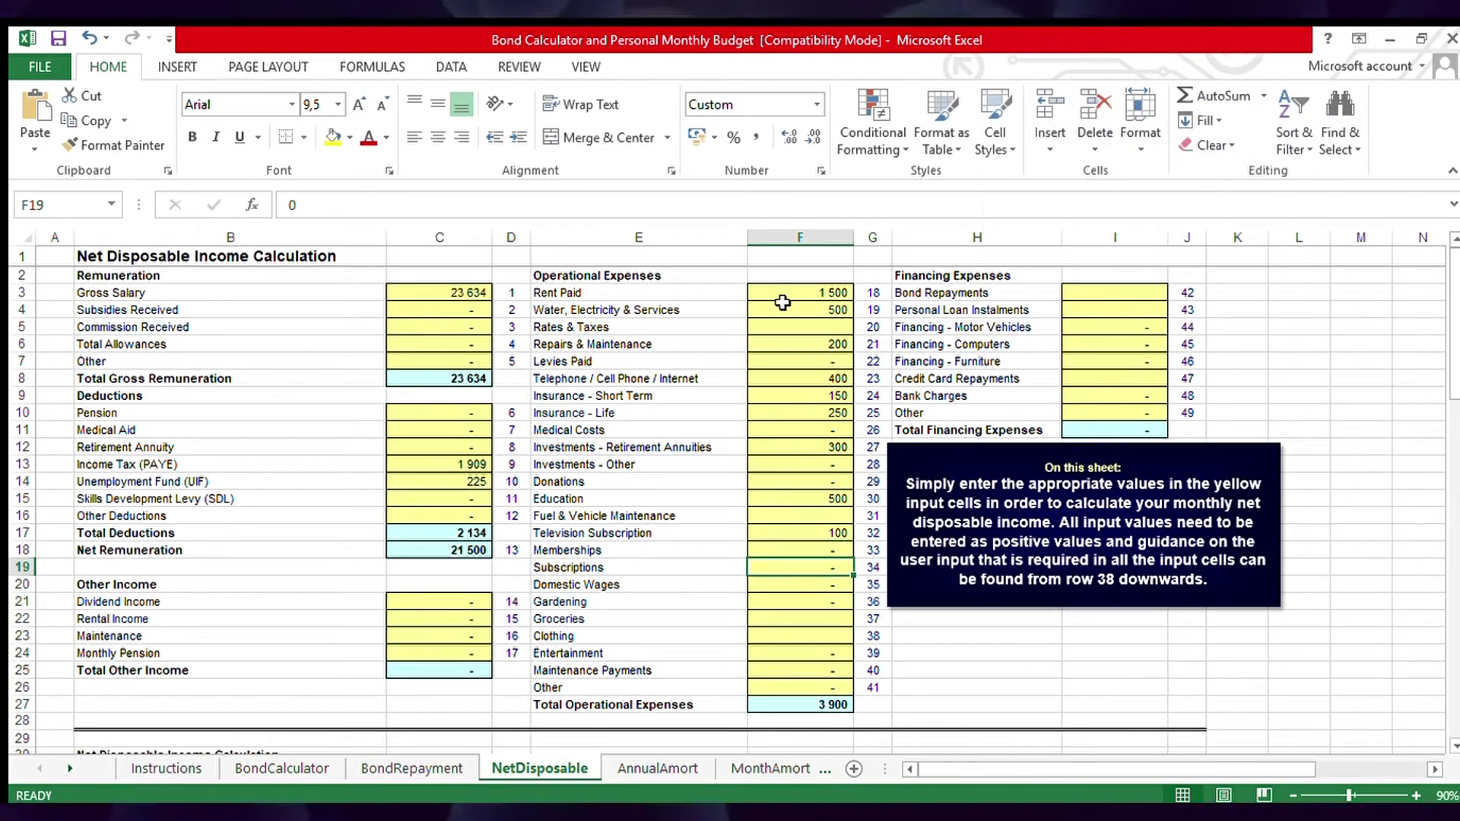
key(Down)
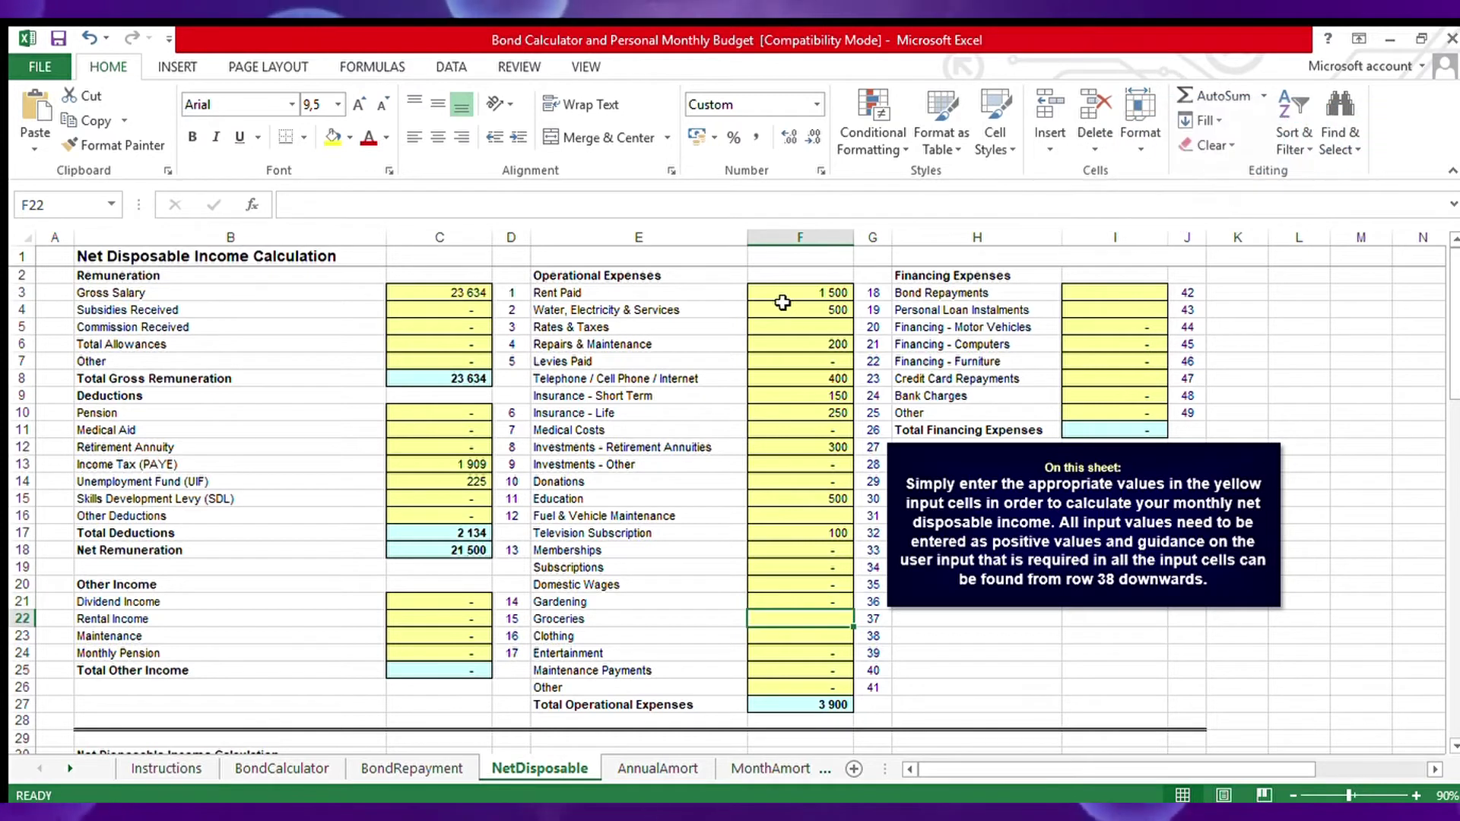
text(1500)
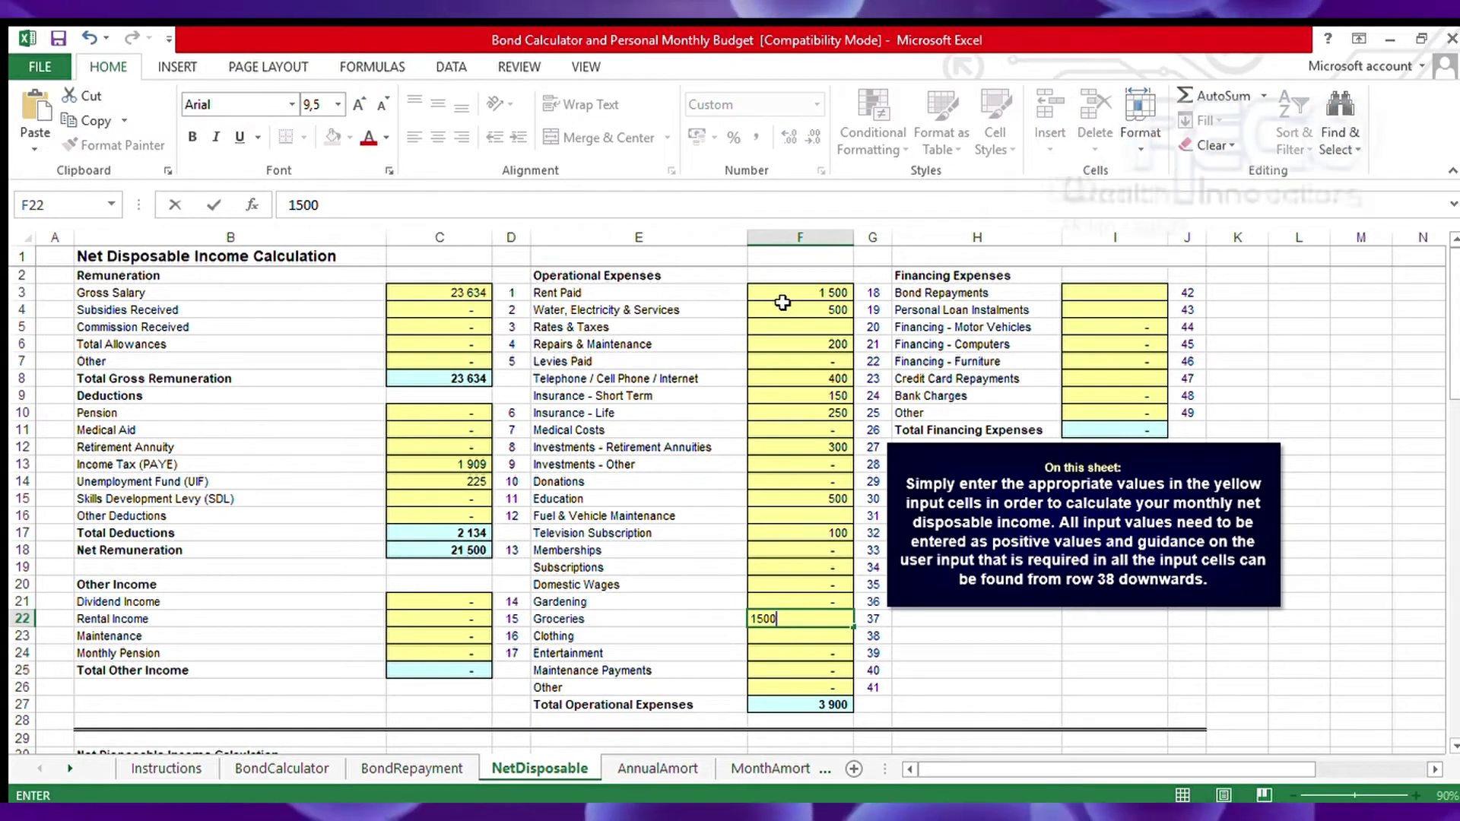
key(Return)
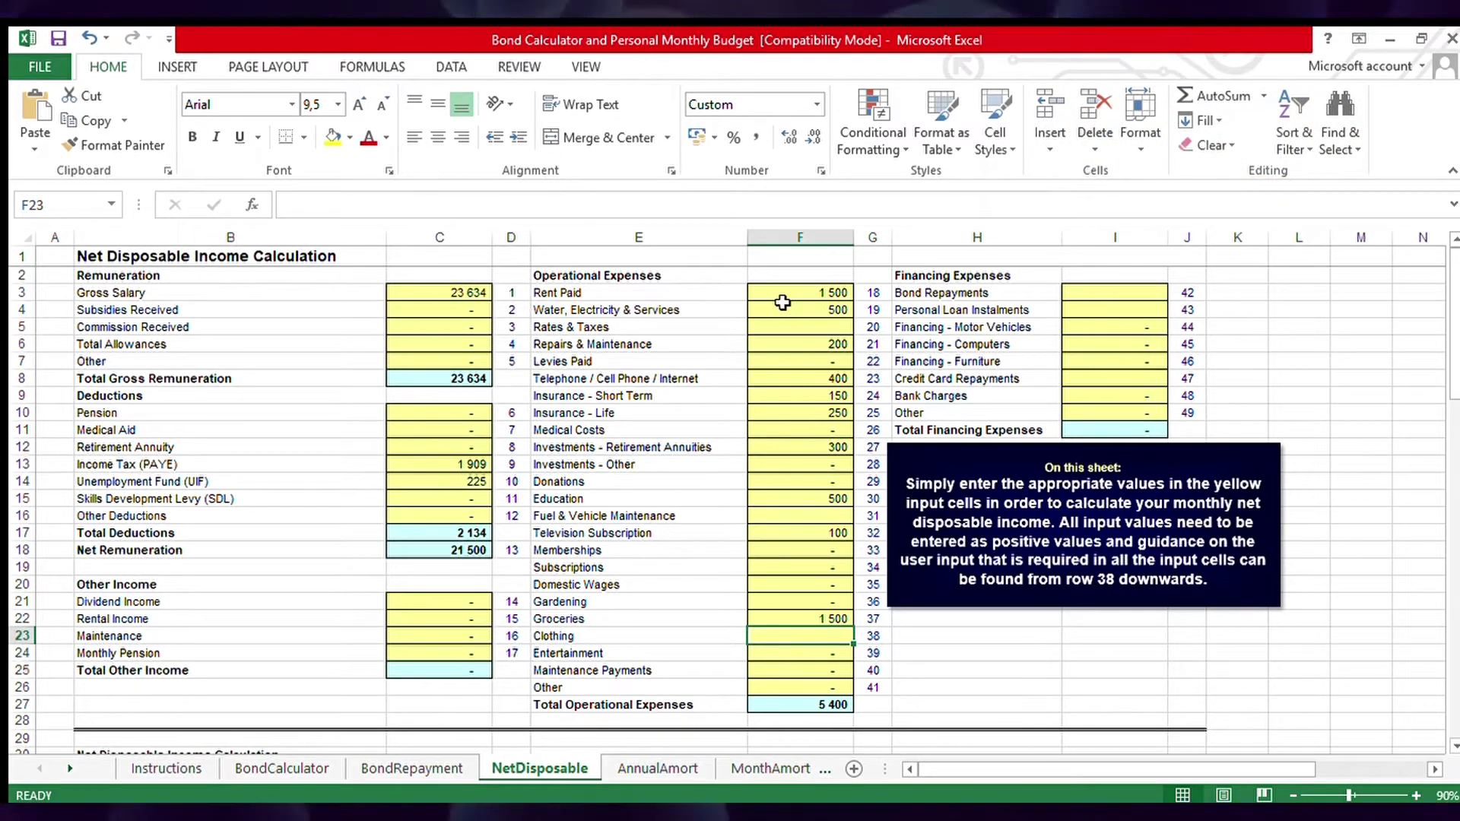
text(300)
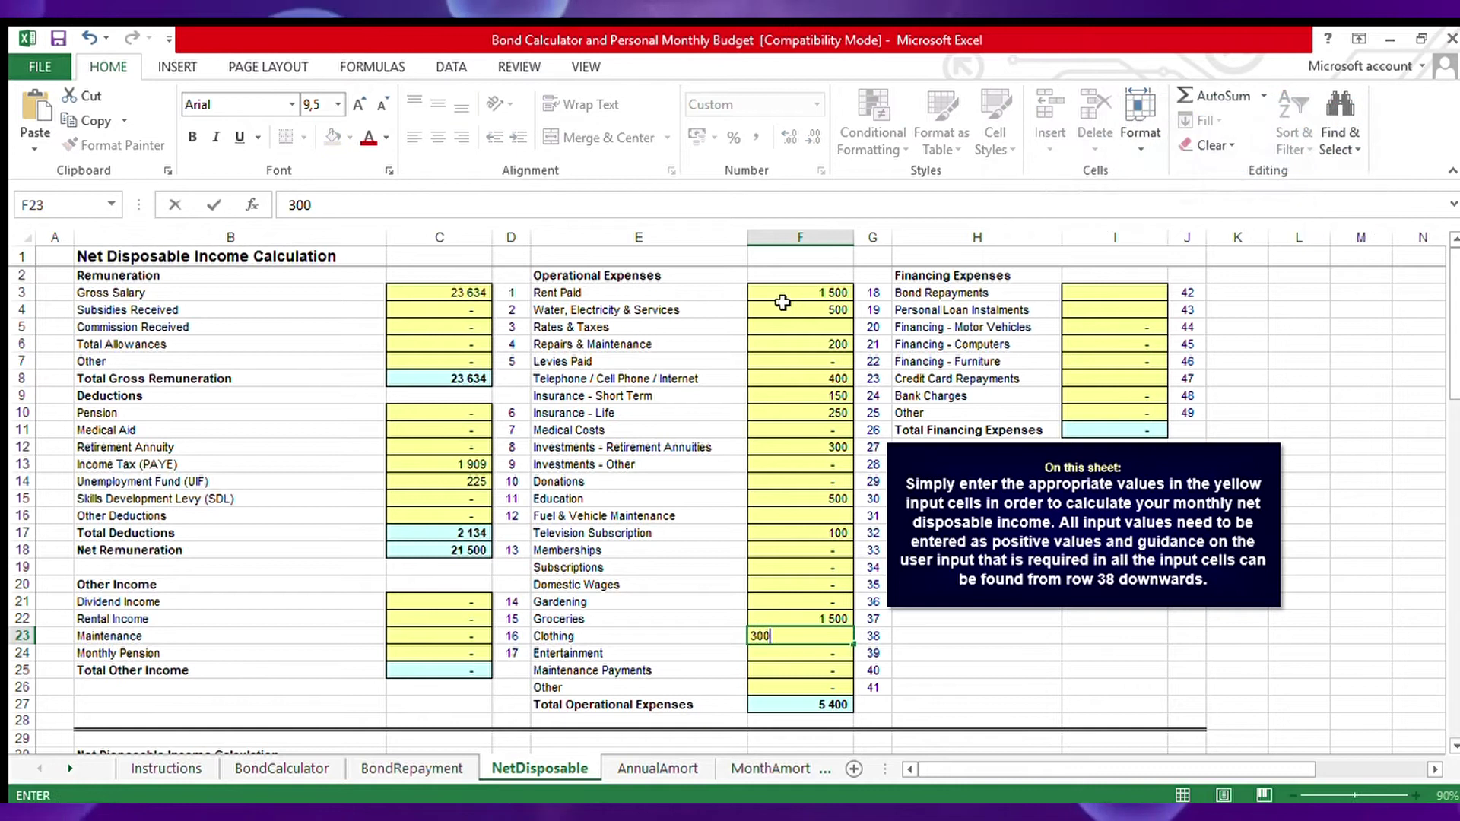
key(Return)
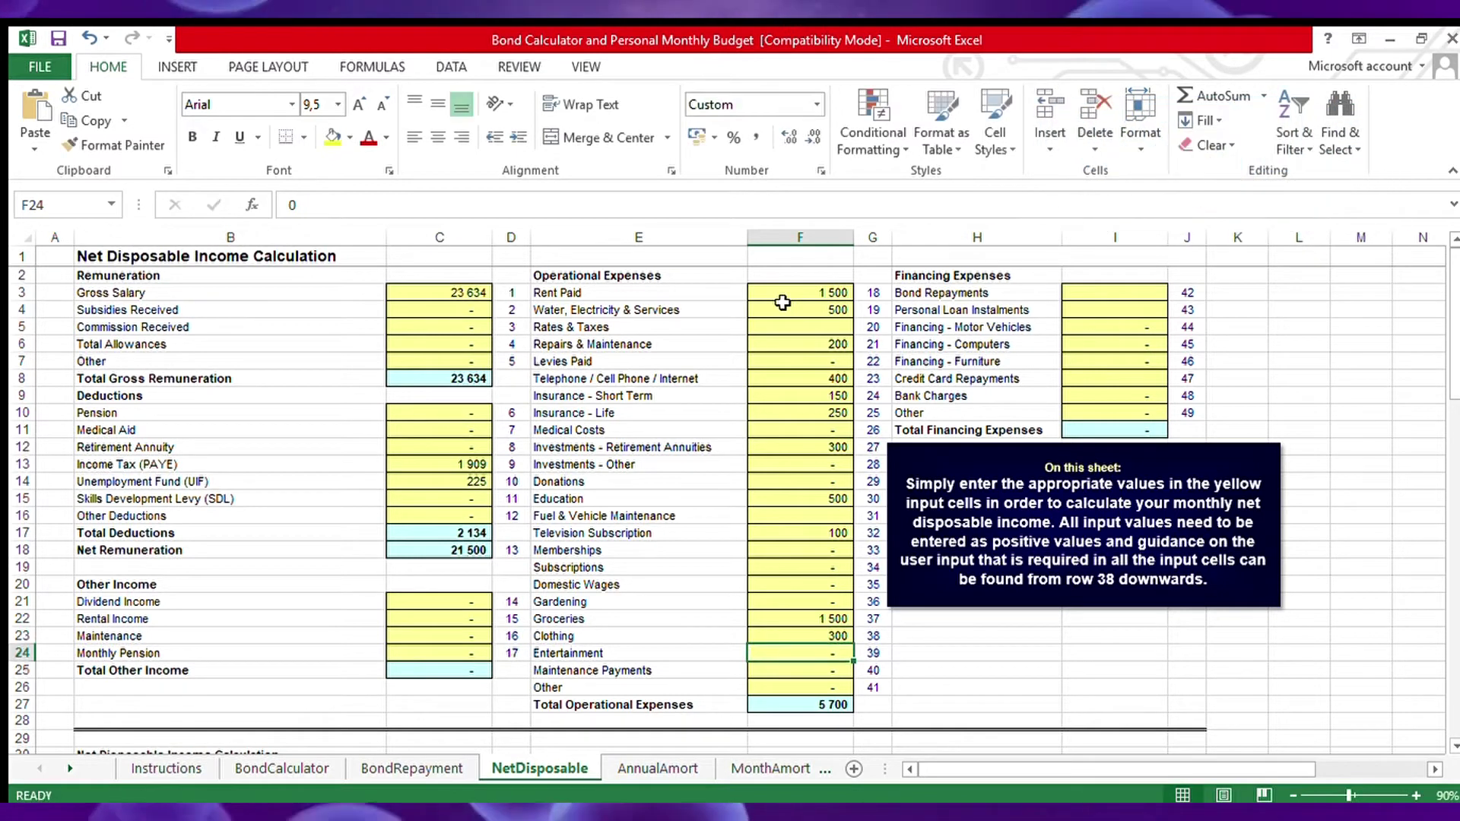
key(Return)
key(Up)
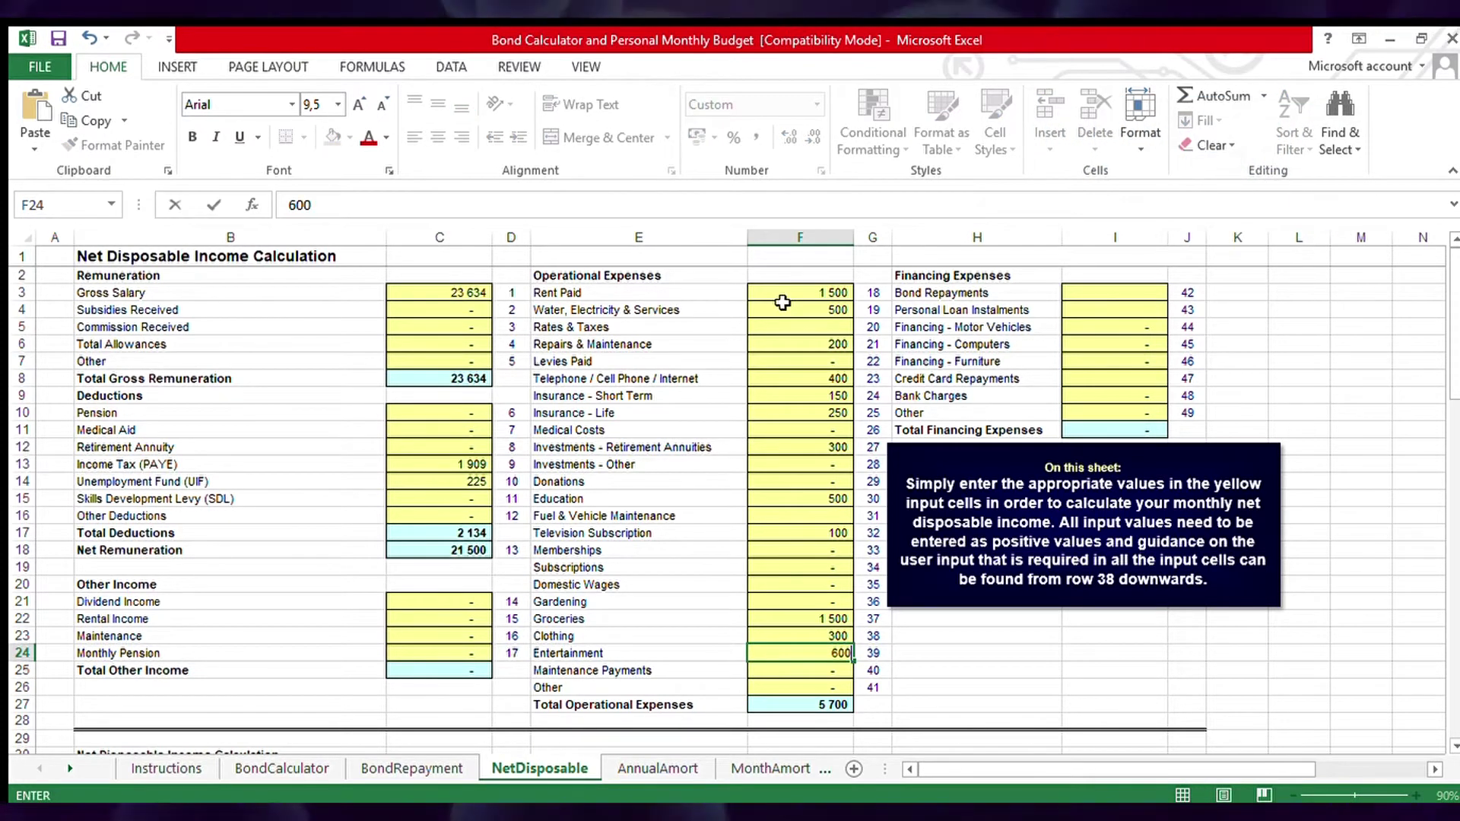
text(600)
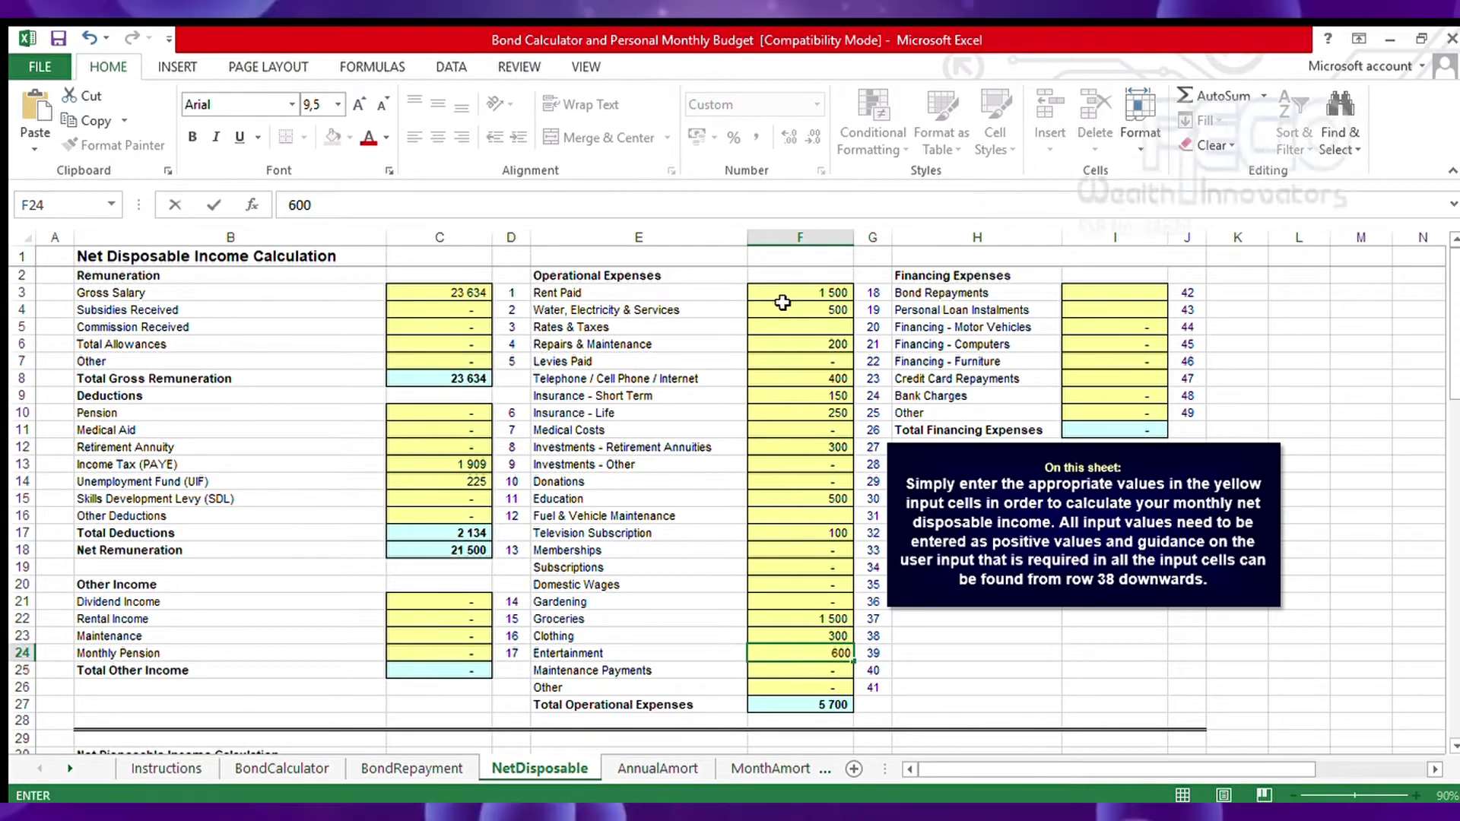
- Enter 500 for personal loan instalments in I4 and 4 500 for motor vehicle financing in I5
click(1111, 313)
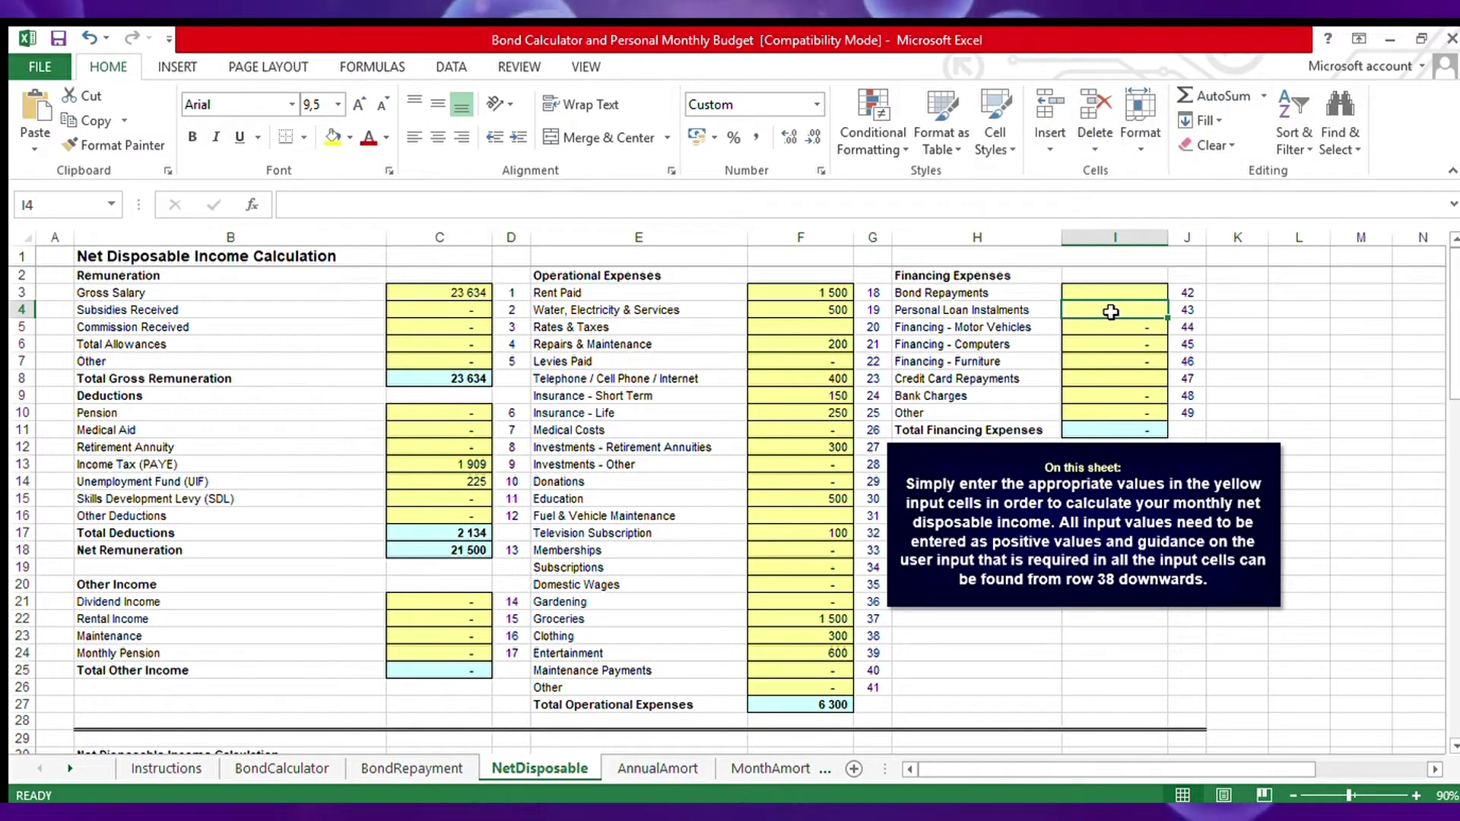
text(500)
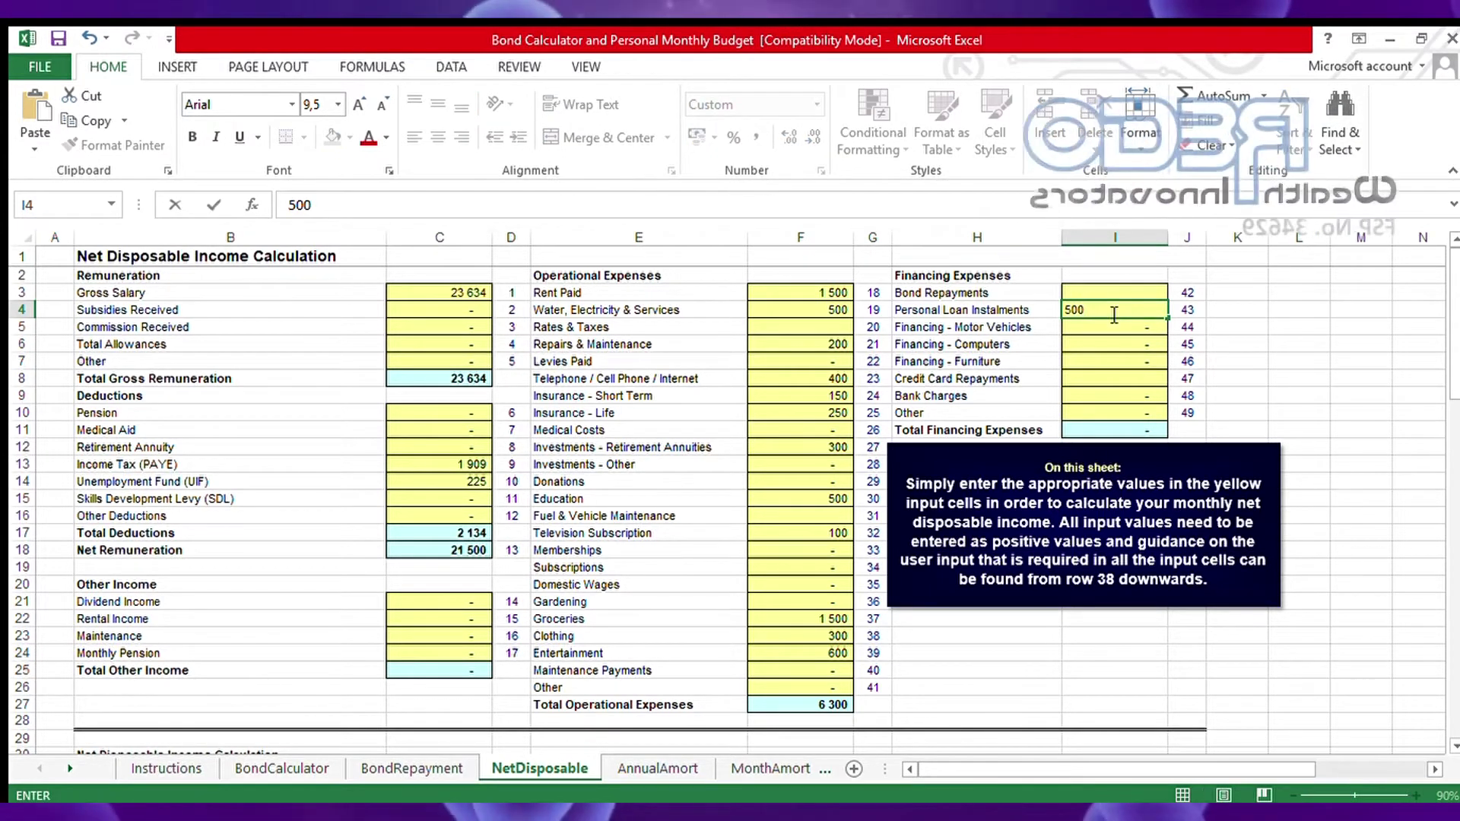
key(Return)
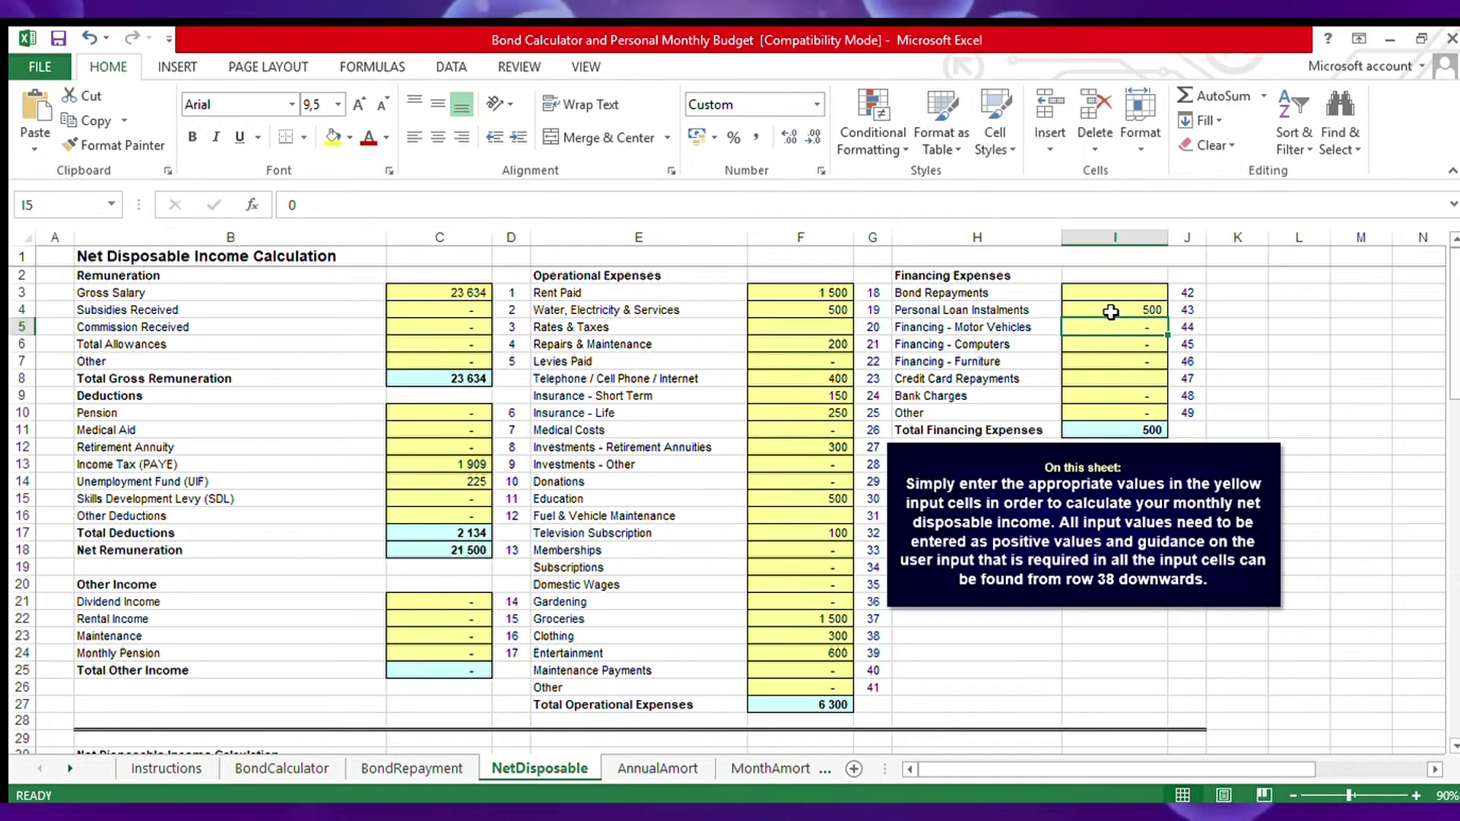
key(F2)
text(4500)
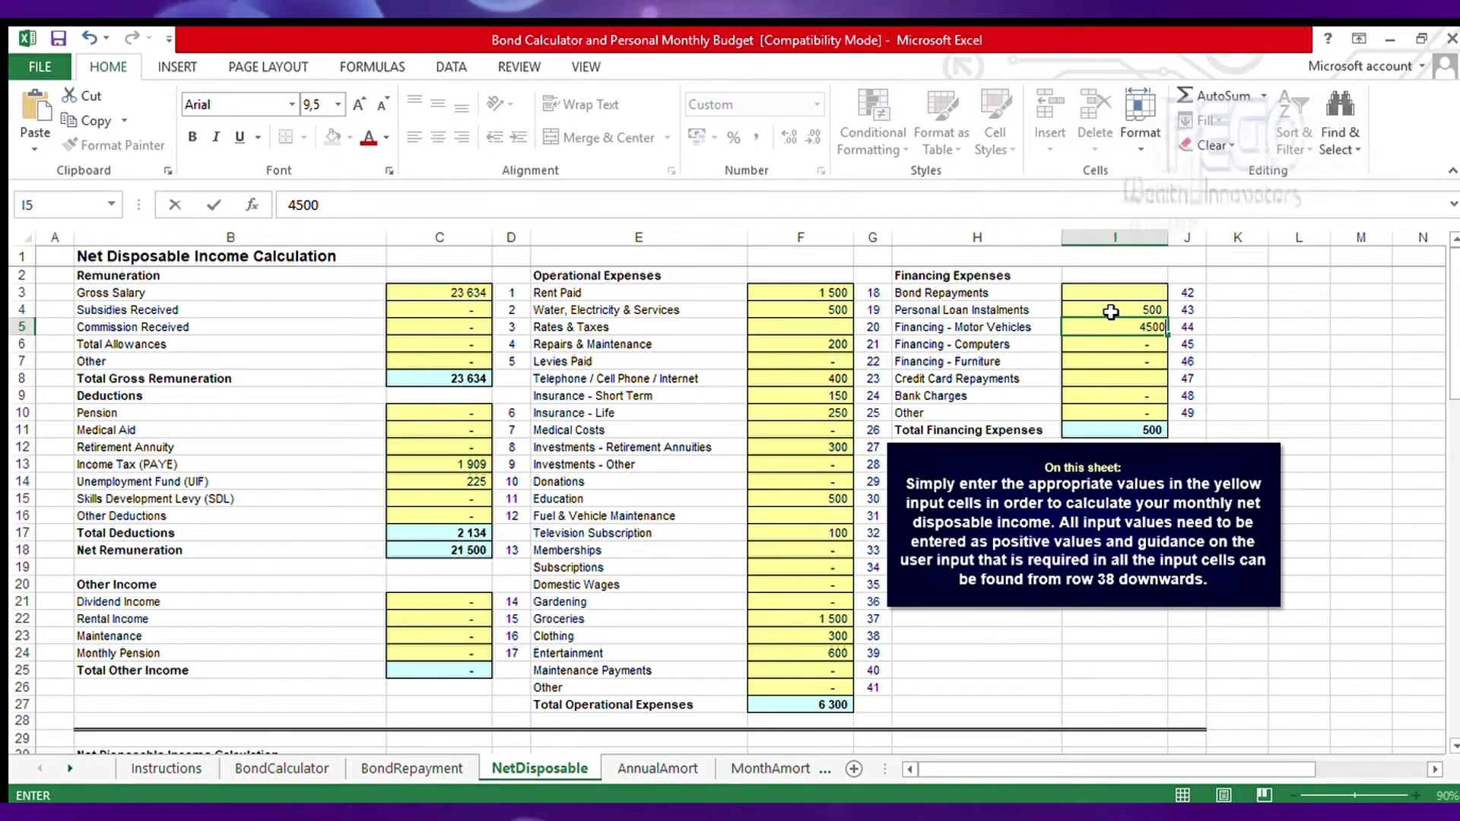
key(Return)
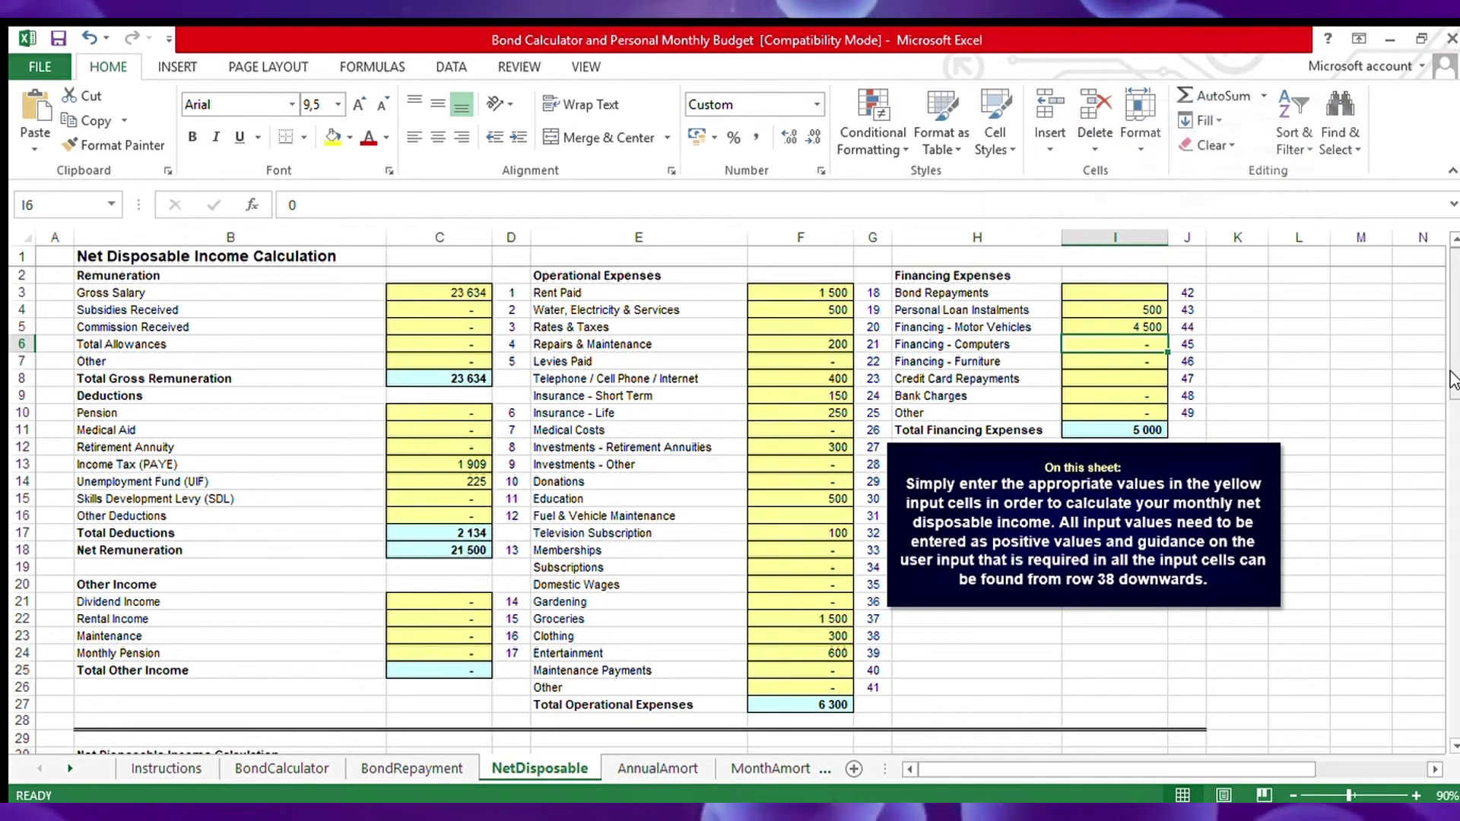
drag(1453, 378, 1449, 417)
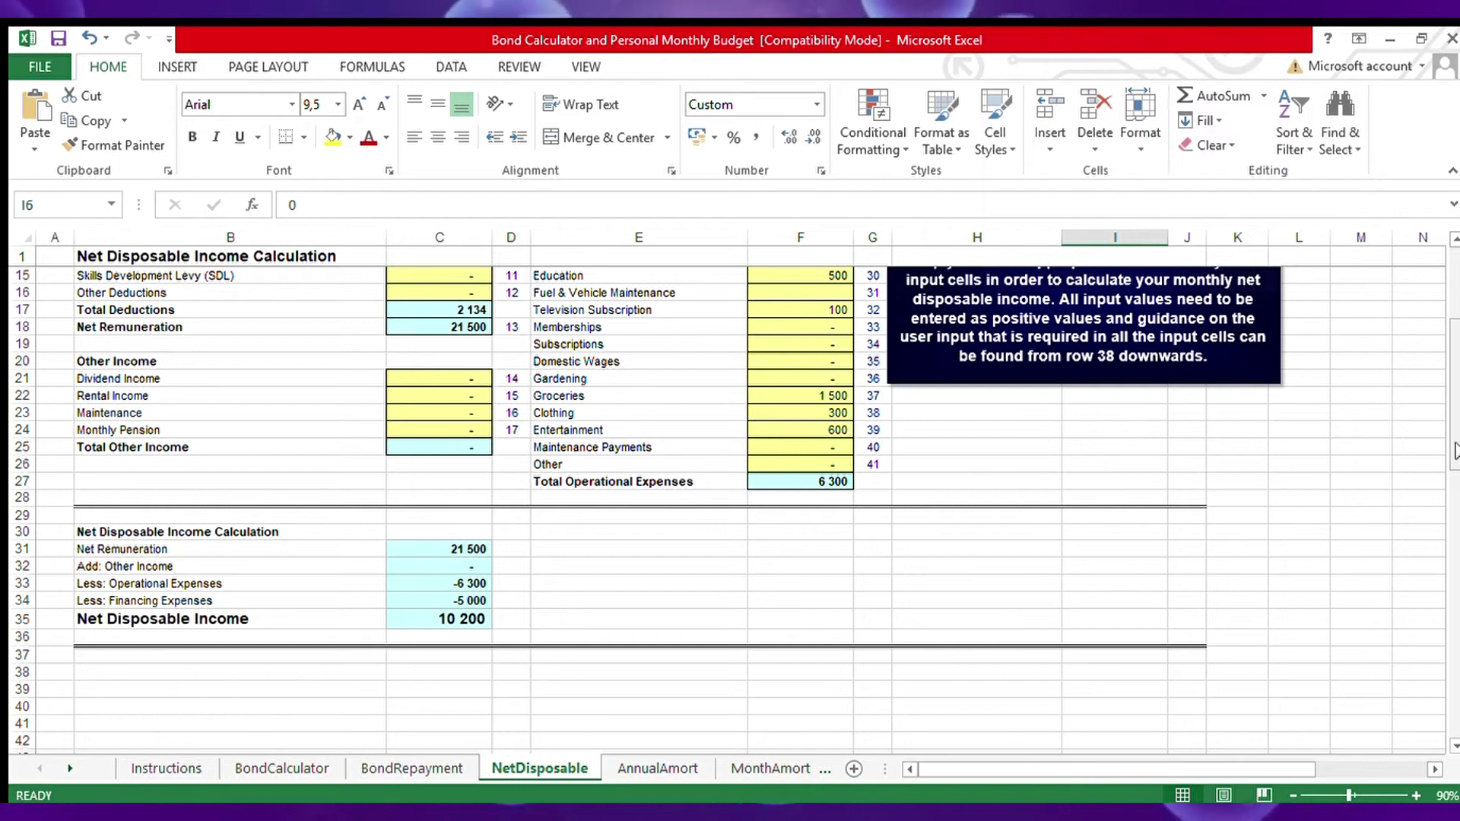
drag(1455, 445, 1454, 384)
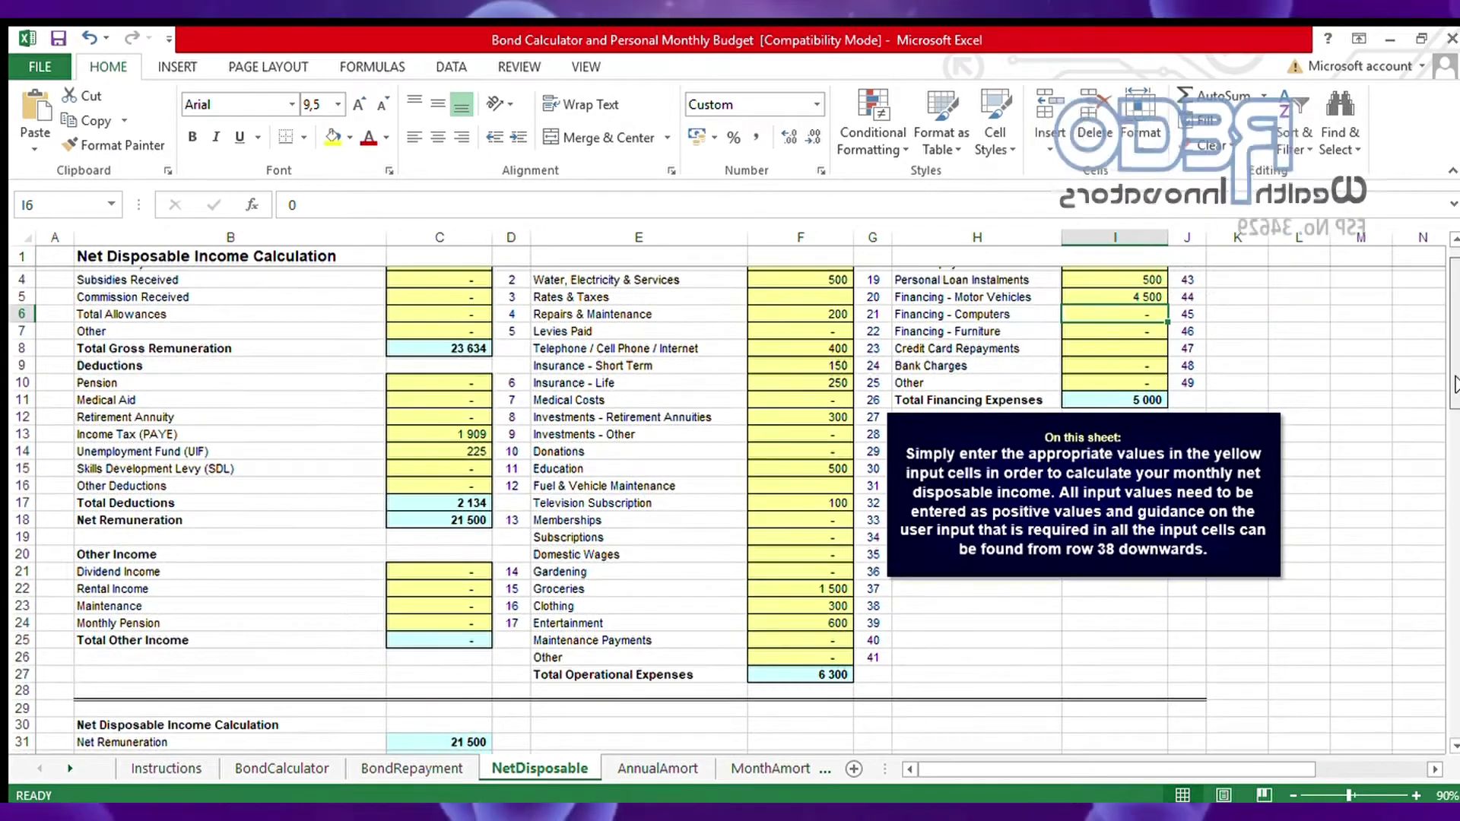
- On the BondCalculator sheet, set the Bond Amount in B4 to 800 000
click(292, 766)
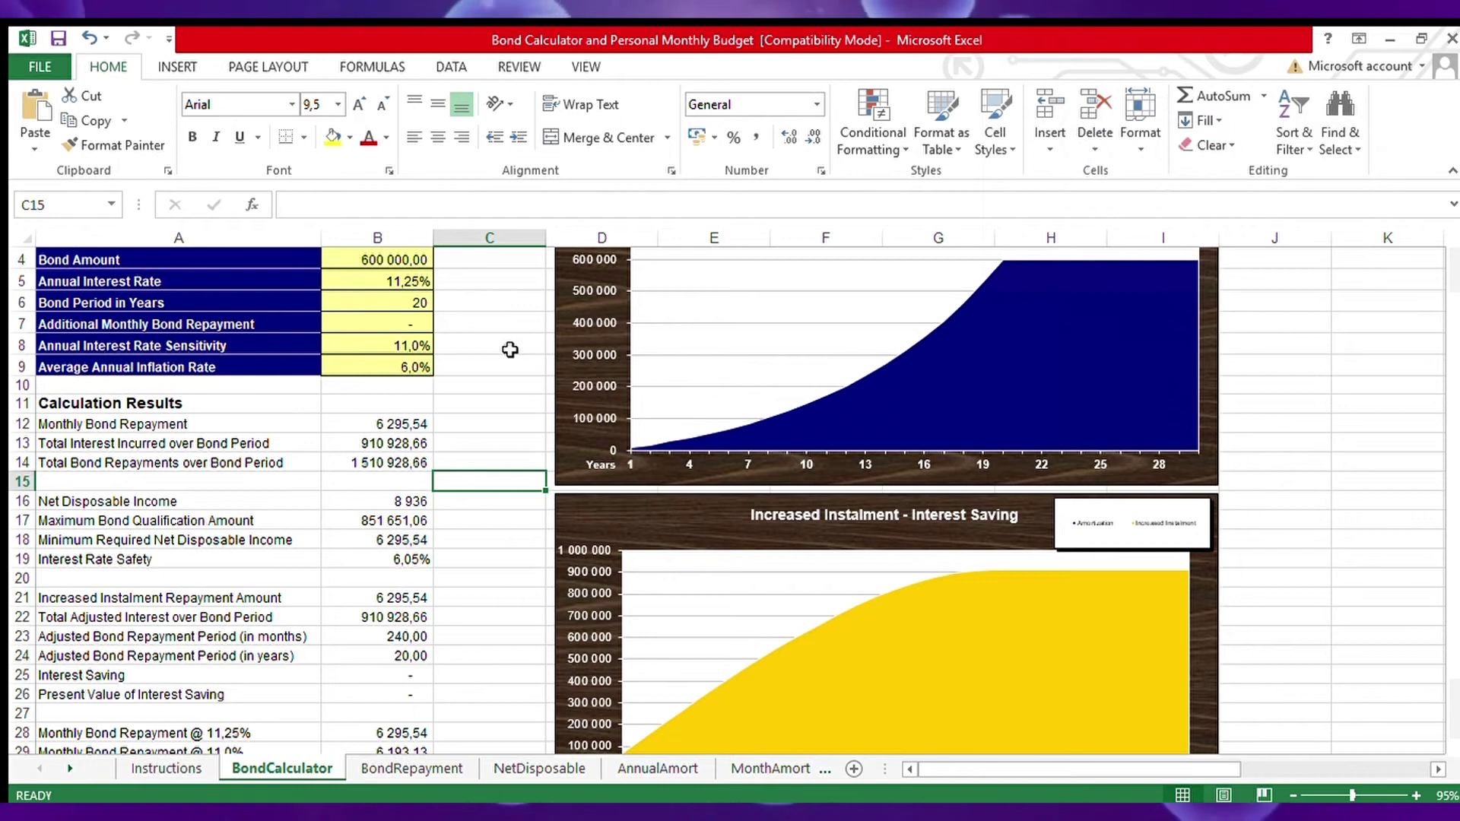
click(374, 262)
text(8)
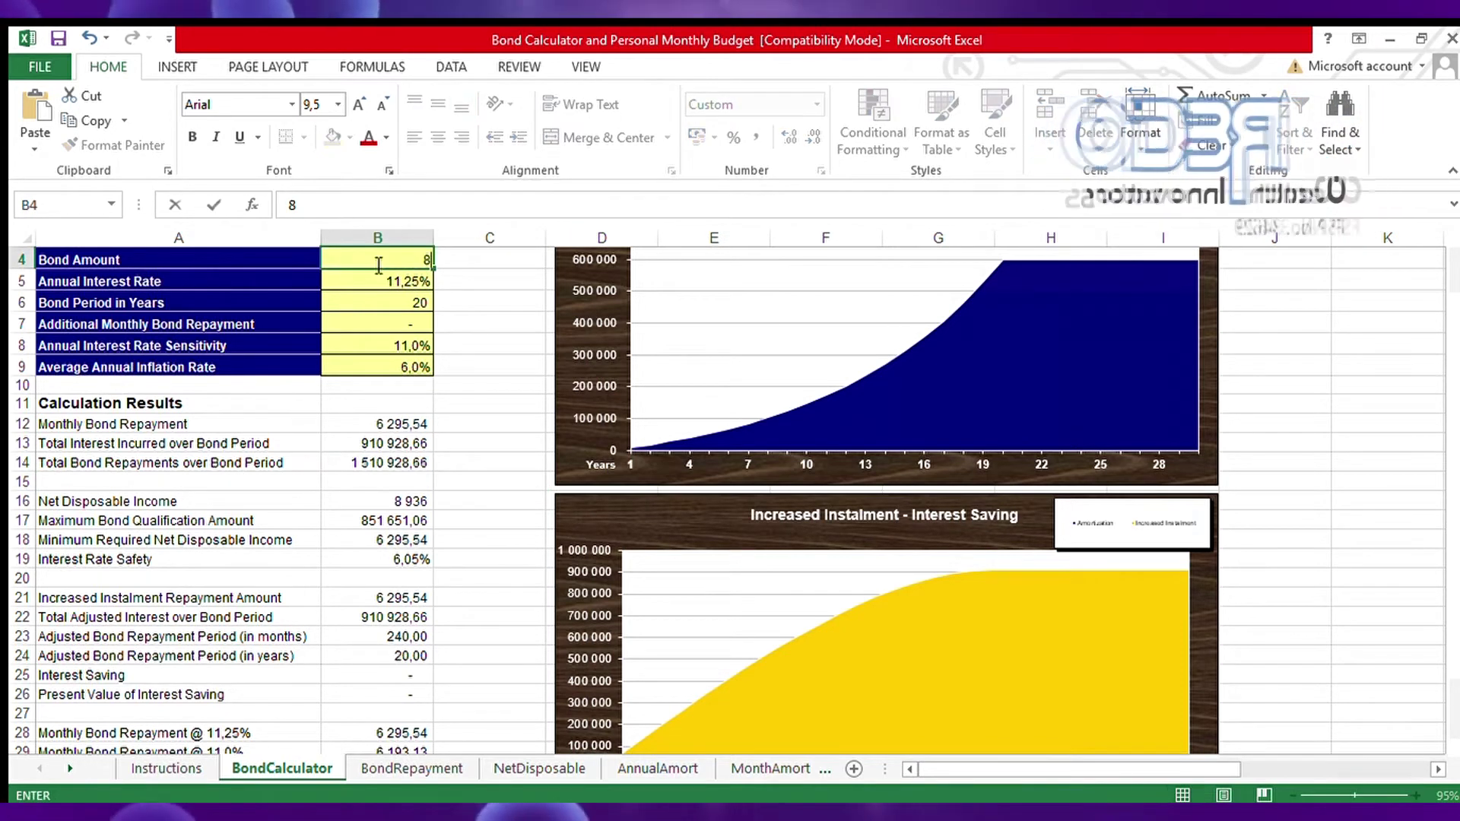
text(00 00)
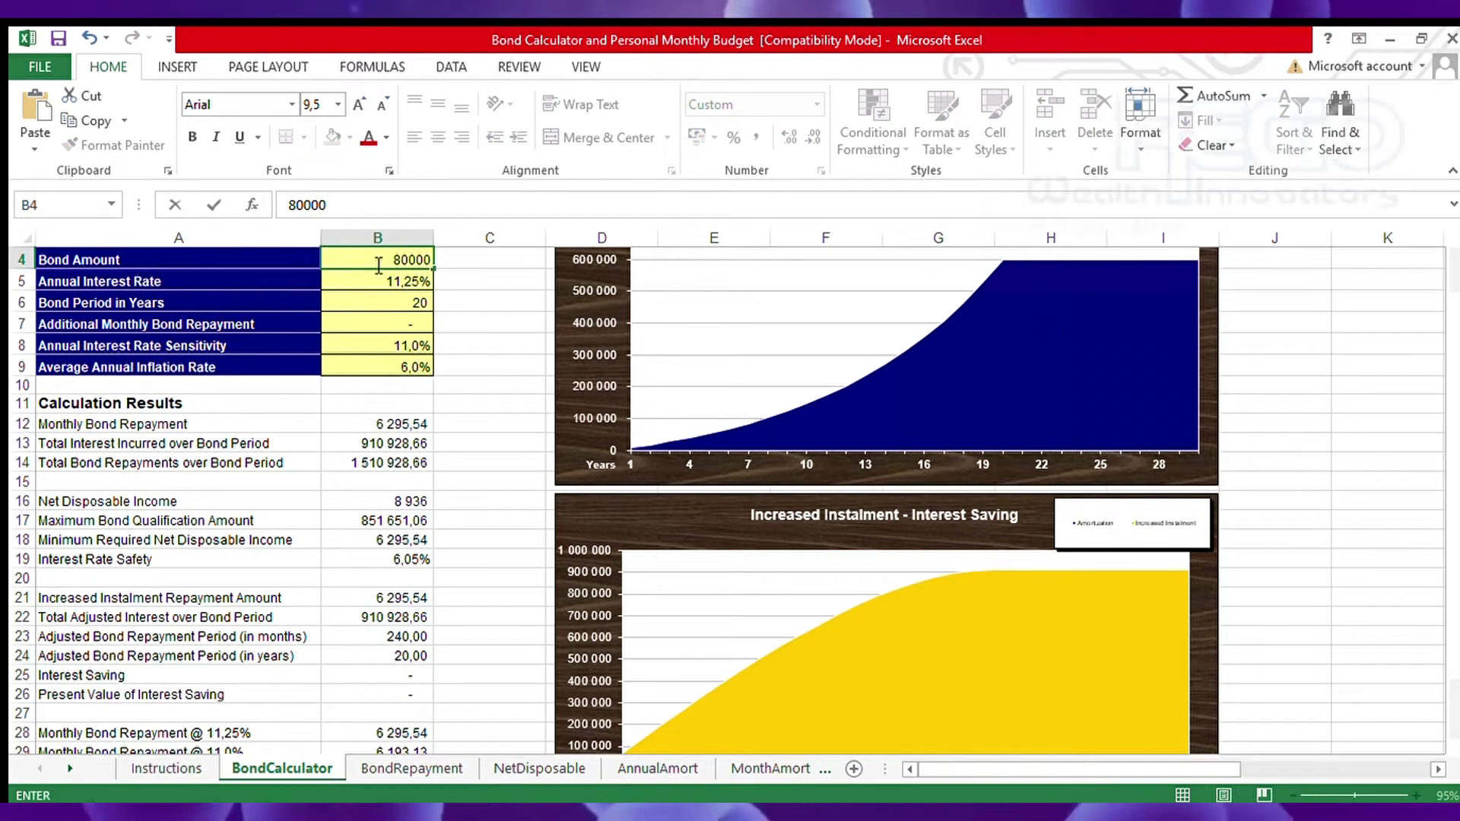
text(0)
key(Tab)
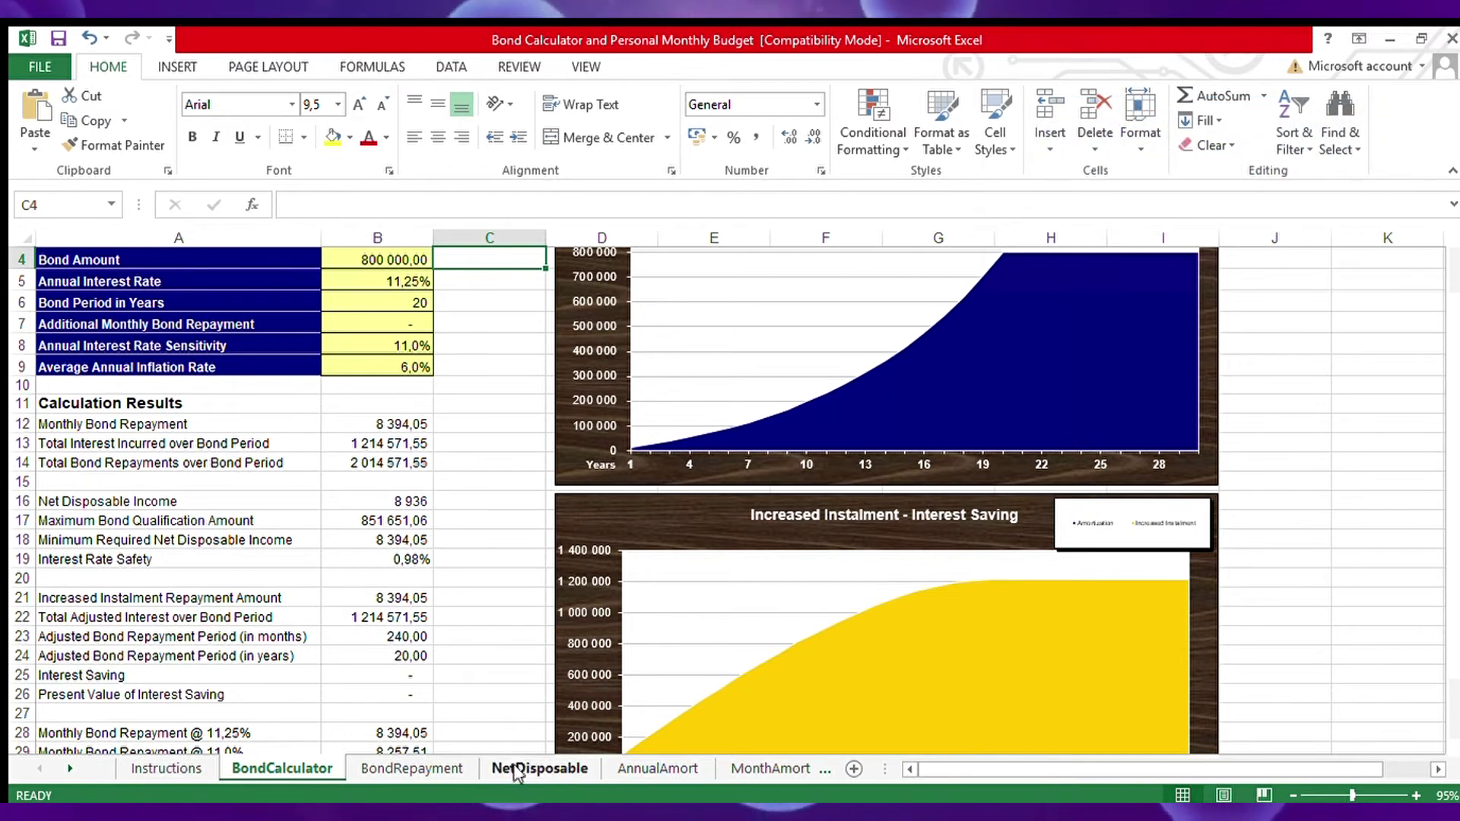
- Check the net disposable income total on NetDisposable and review the BondRepayment sheet
click(517, 770)
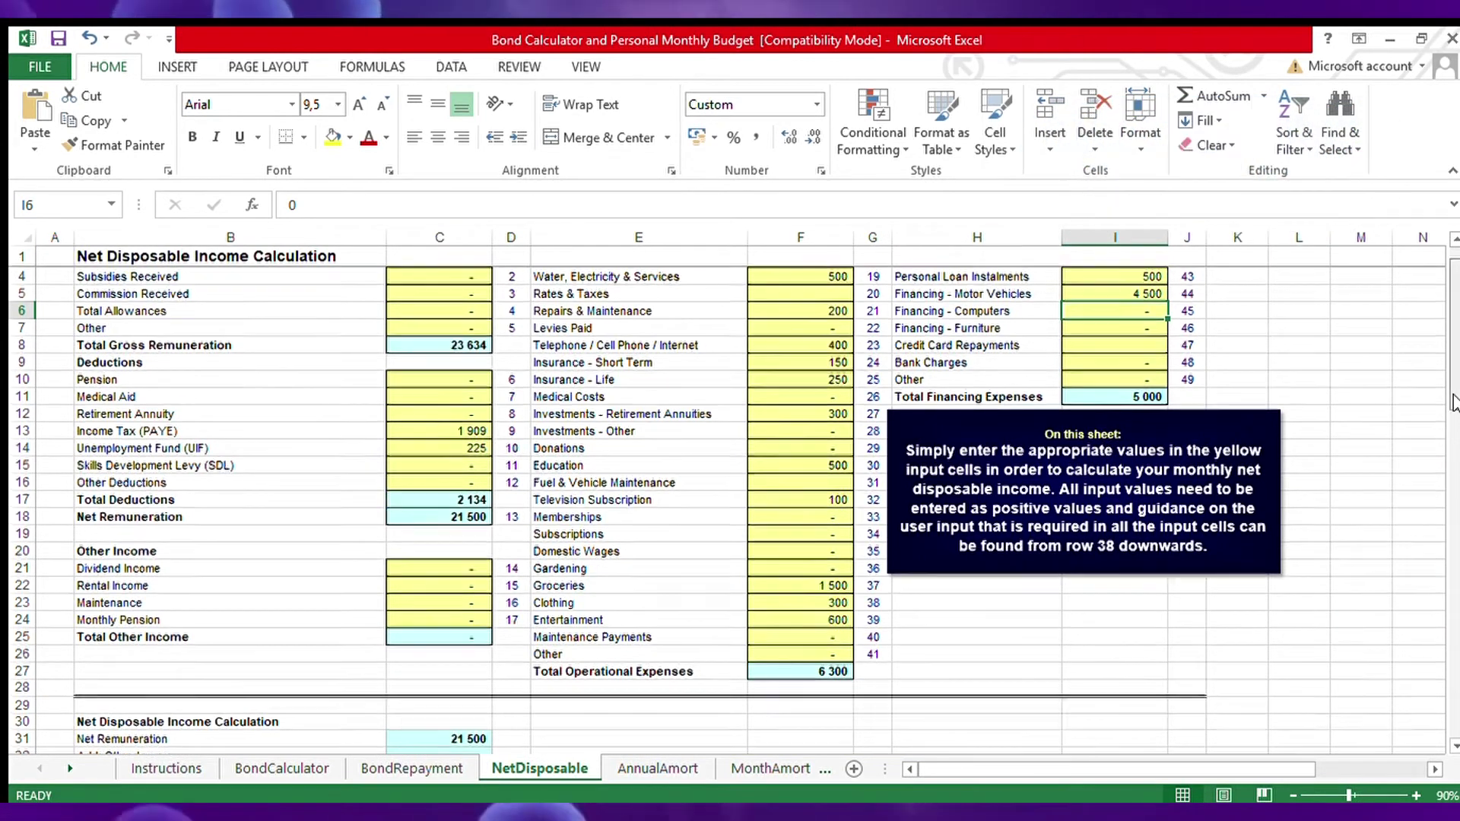
scroll(1443, 403, down, 3)
drag(1449, 474, 1443, 524)
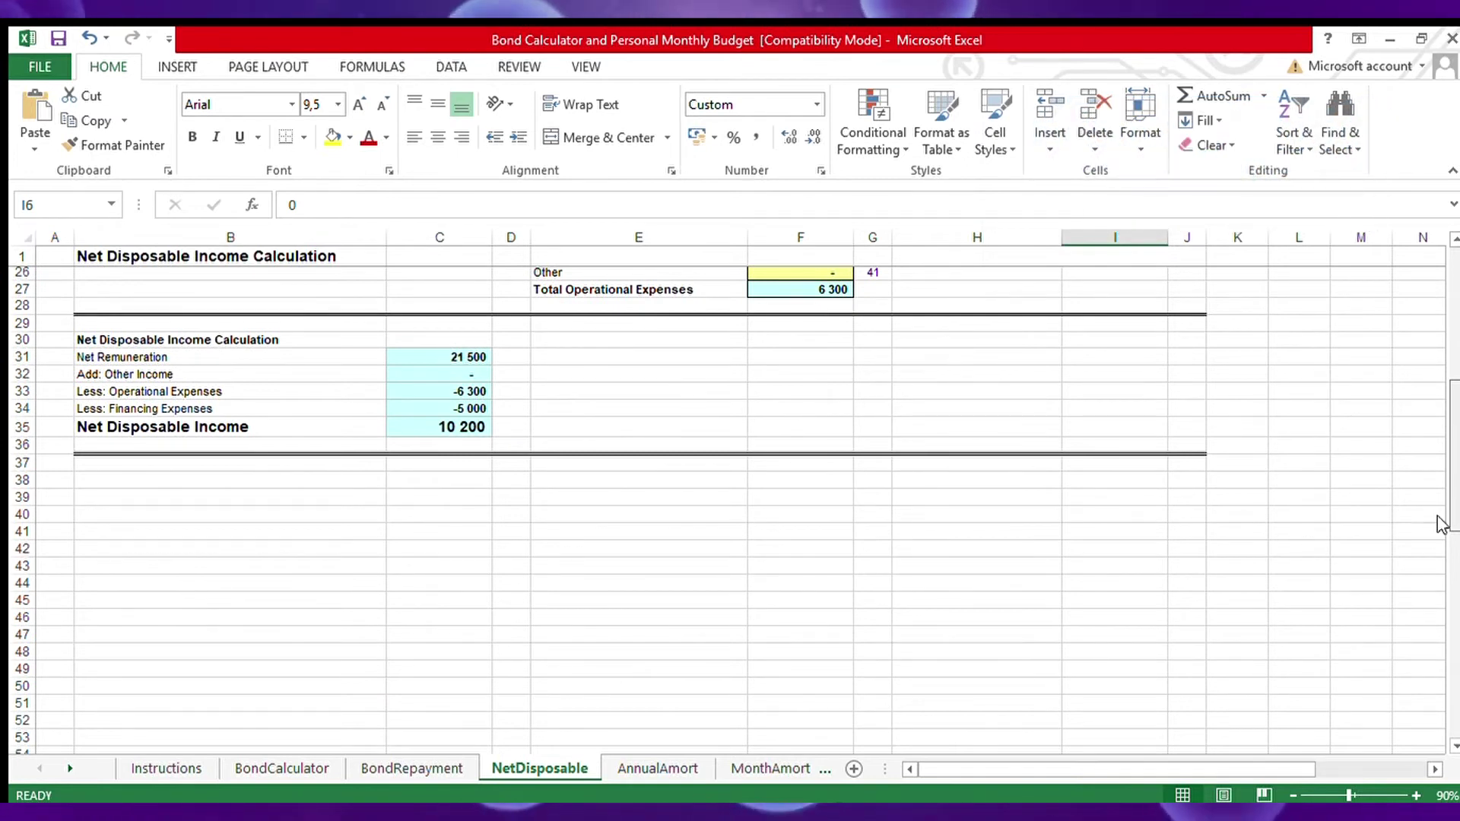
drag(1443, 524, 1437, 509)
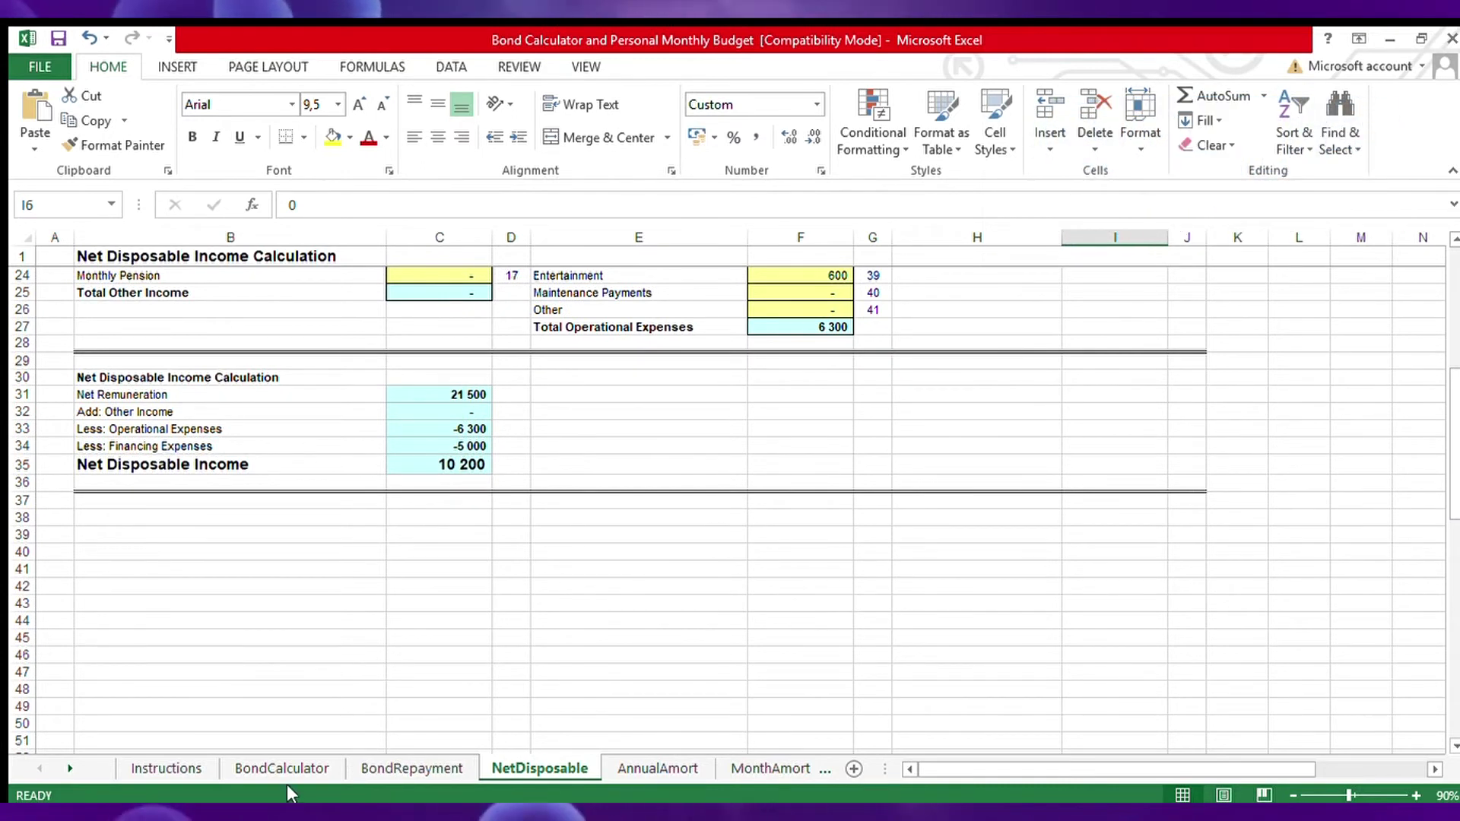
click(399, 770)
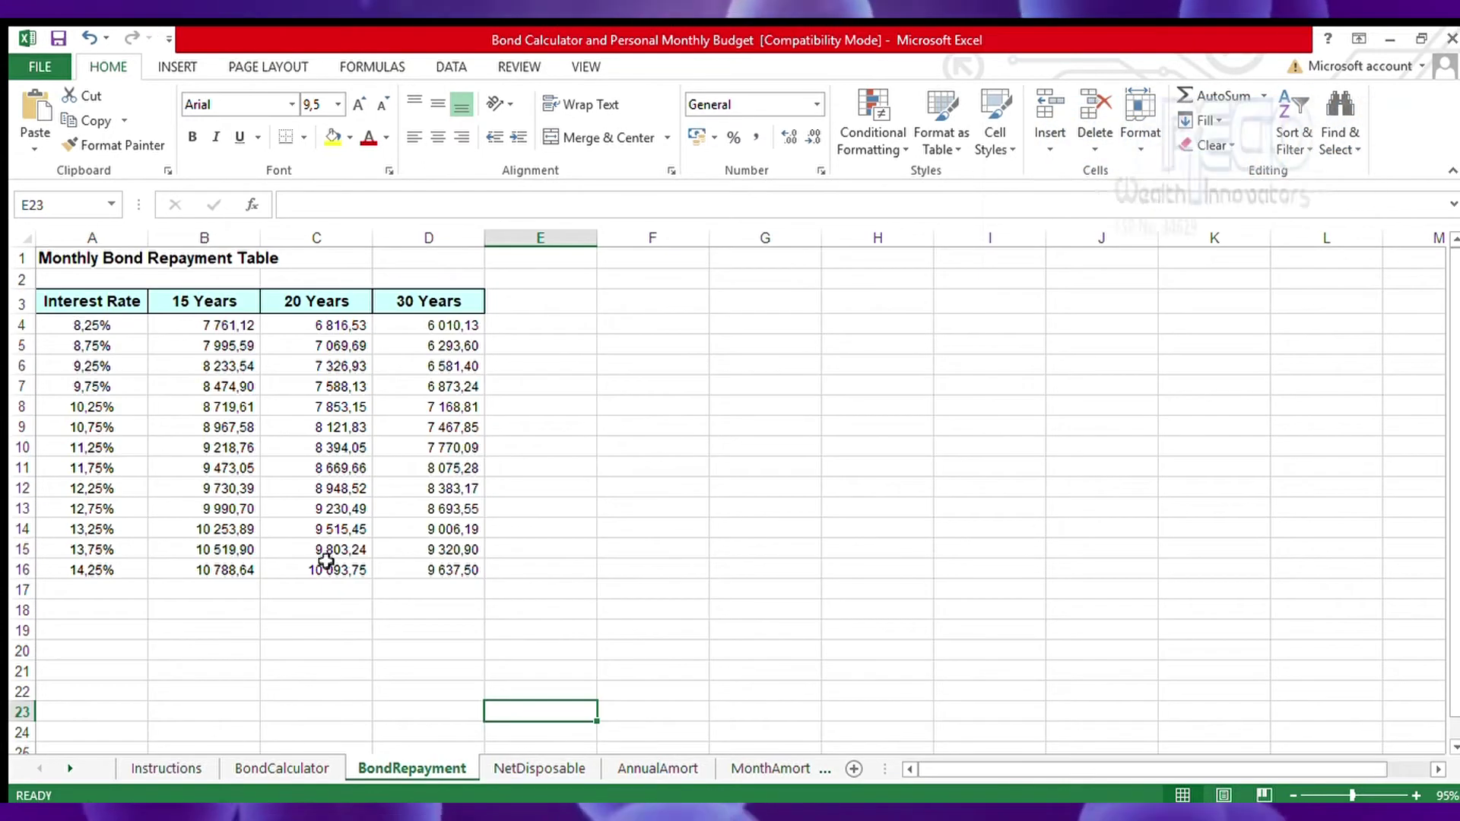
- On BondCalculator, enter 10 200 as the Net Disposable Income in B16
click(259, 768)
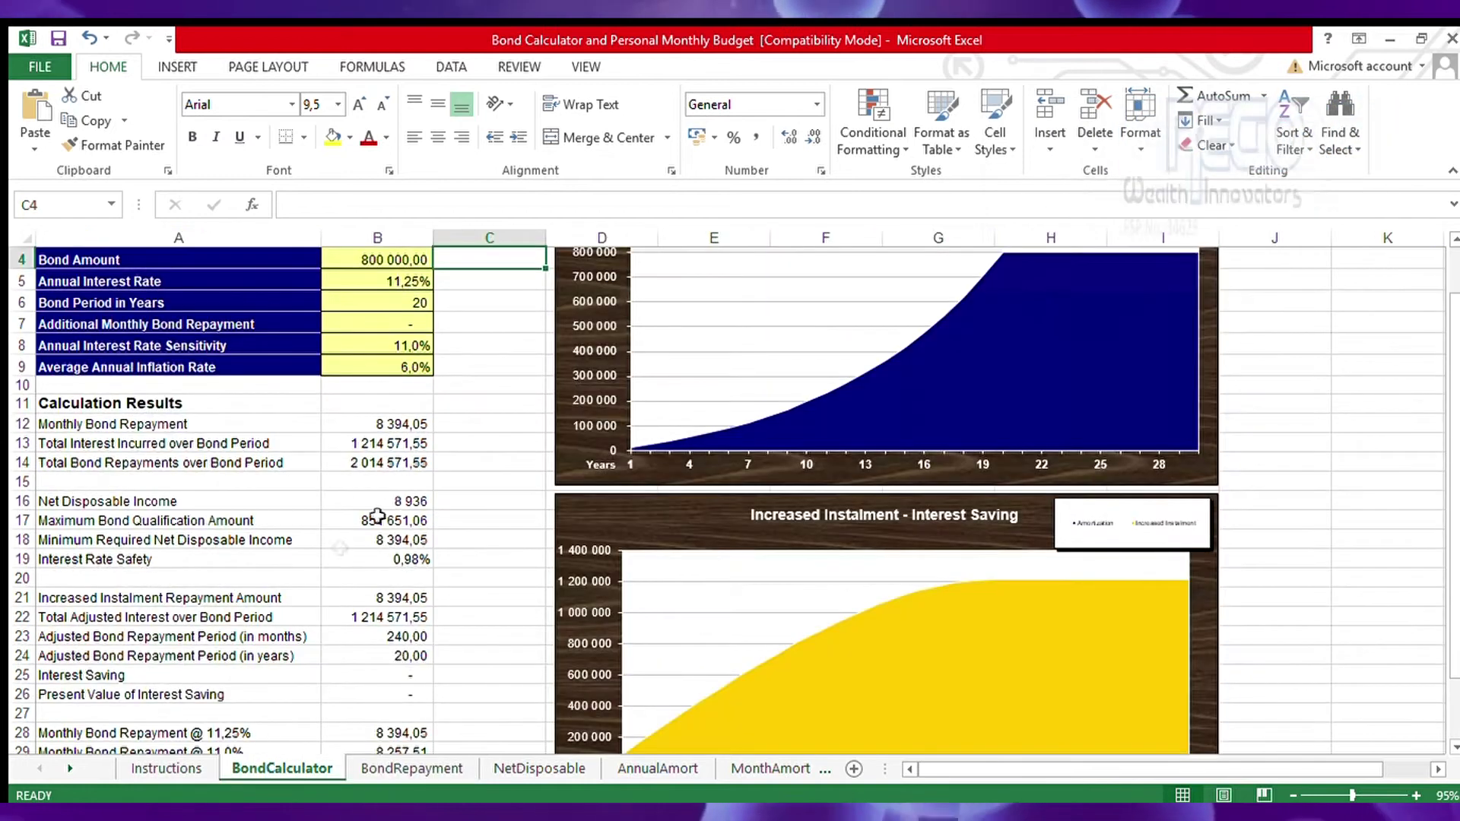
click(411, 502)
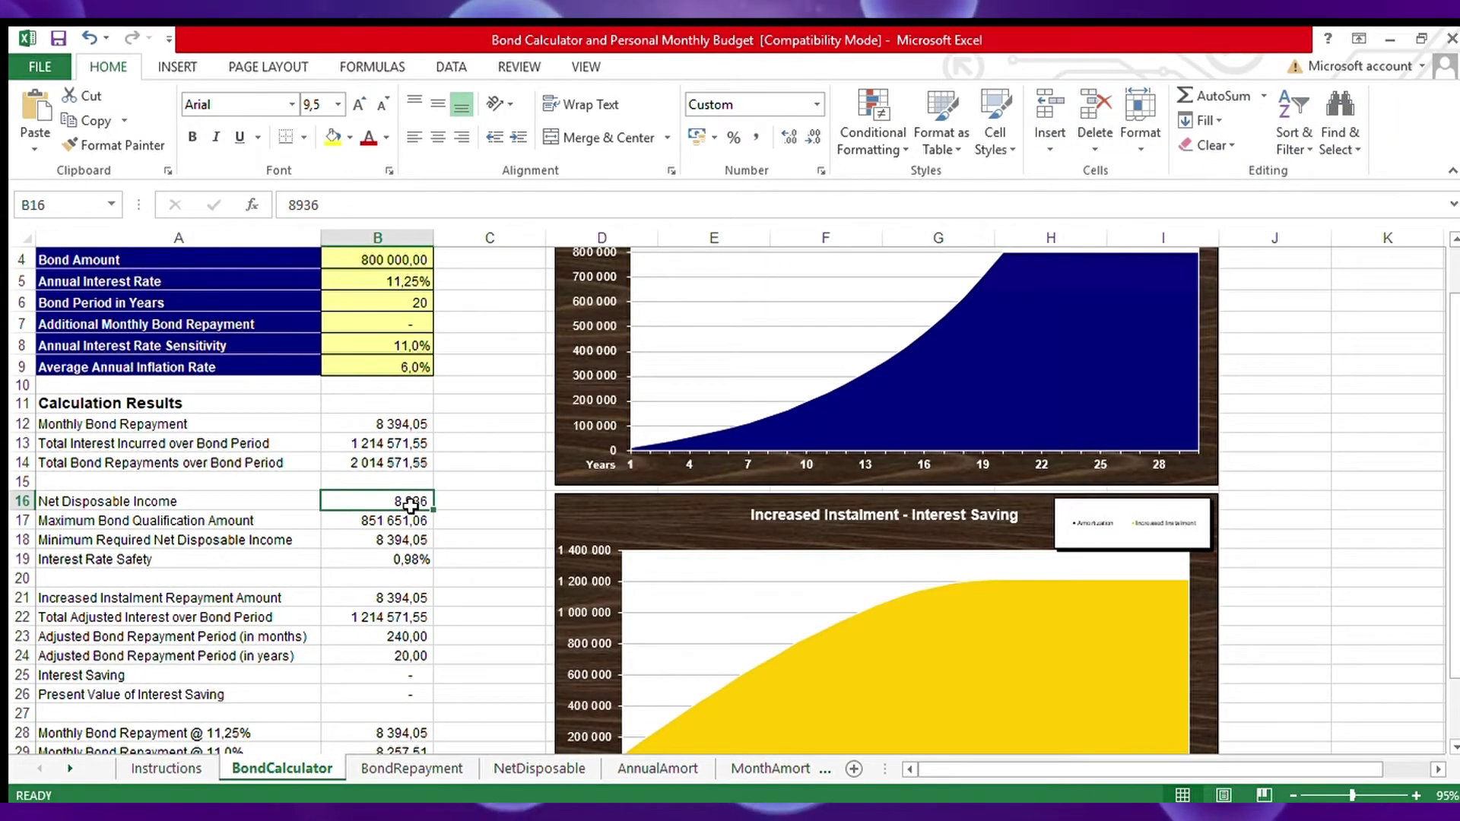
text(10200)
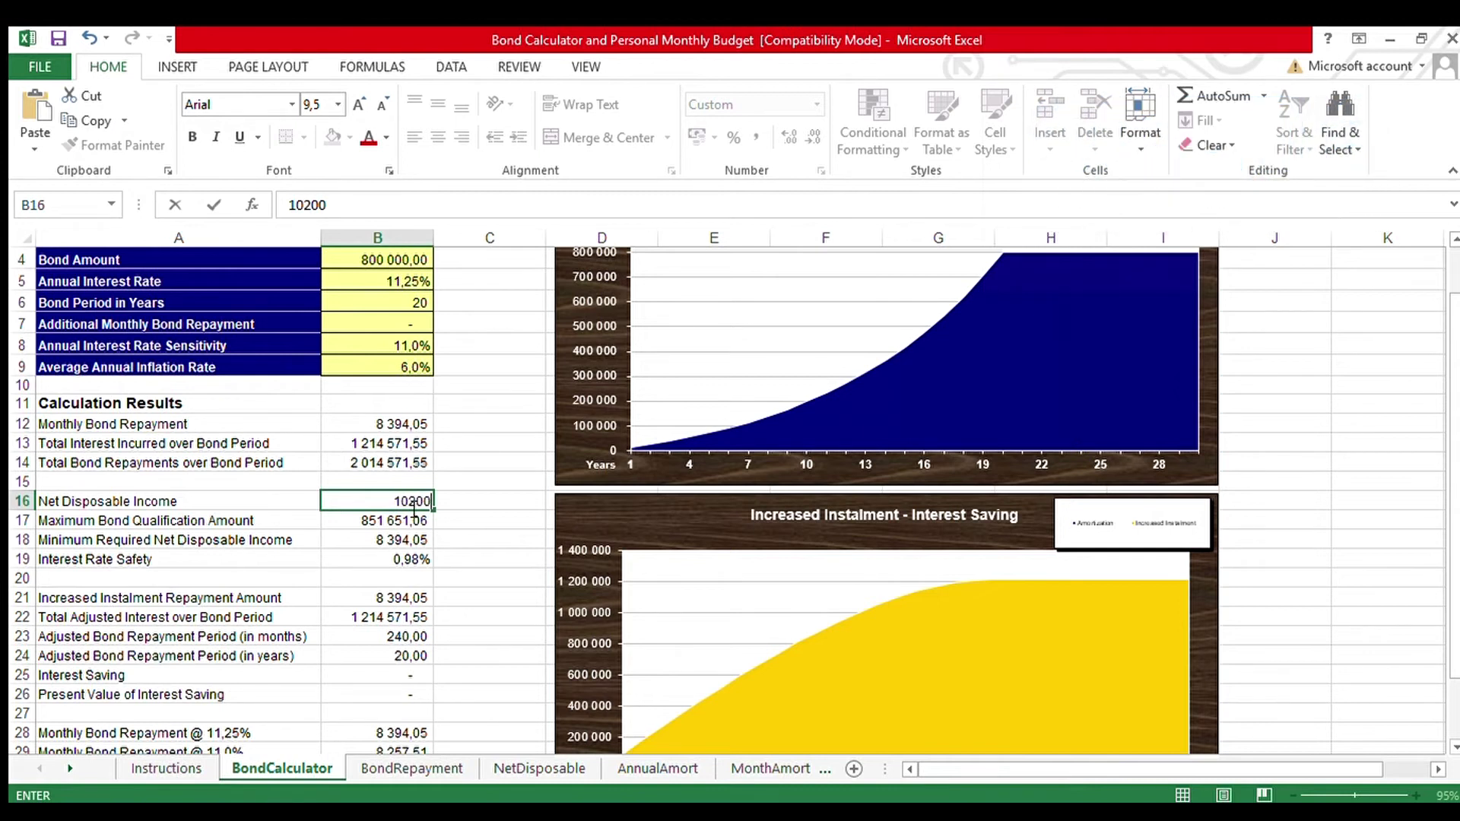
key(Tab)
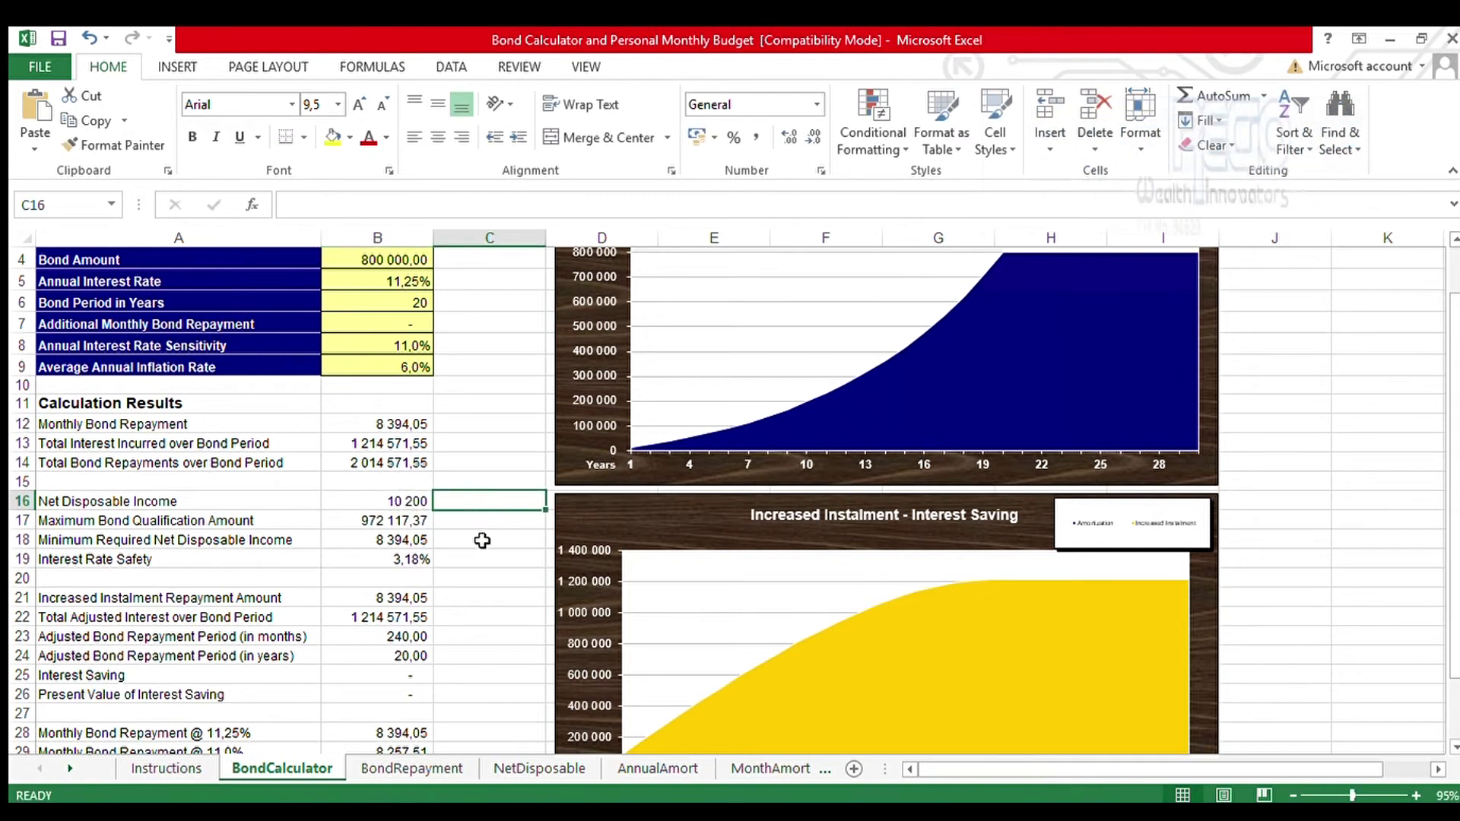